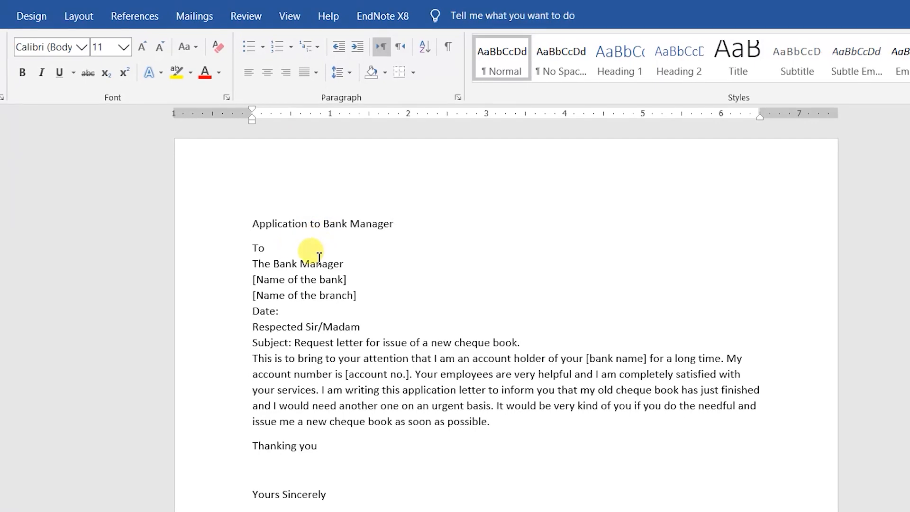
Increase the font size of the title line "Application to Bank Manager" to 16.
left_click(230, 233)
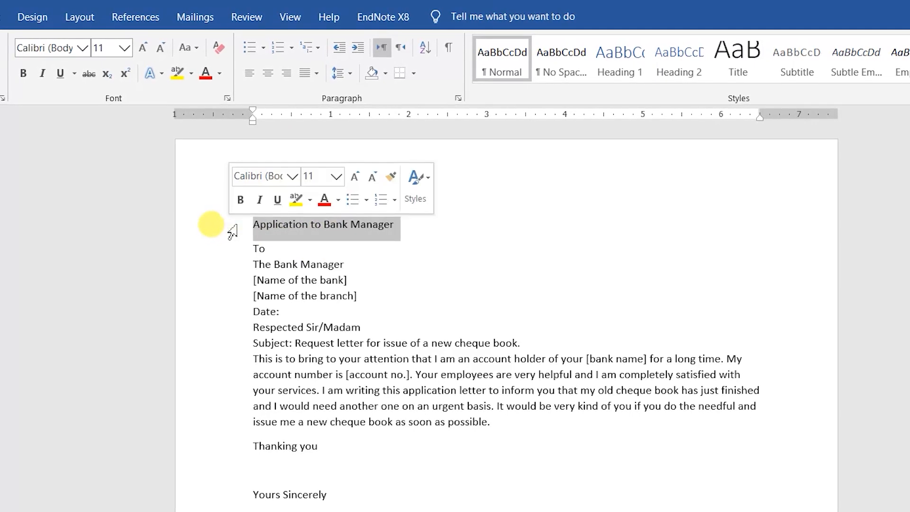
left_click(284, 240)
left_click(223, 229)
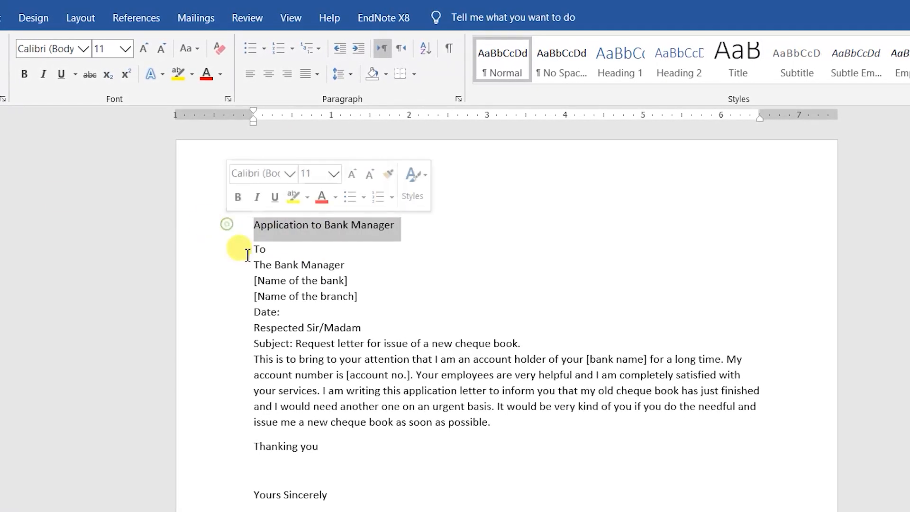
left_click(147, 50)
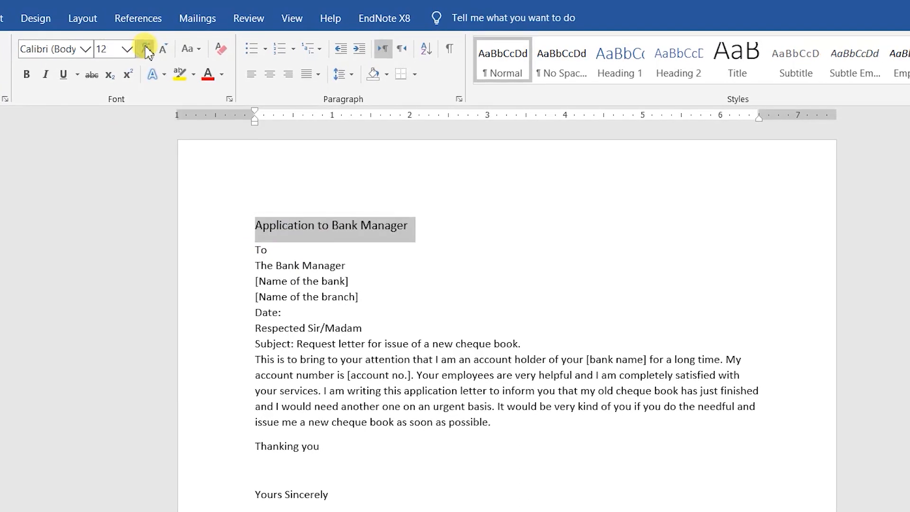
left_click(147, 49)
left_click(148, 49)
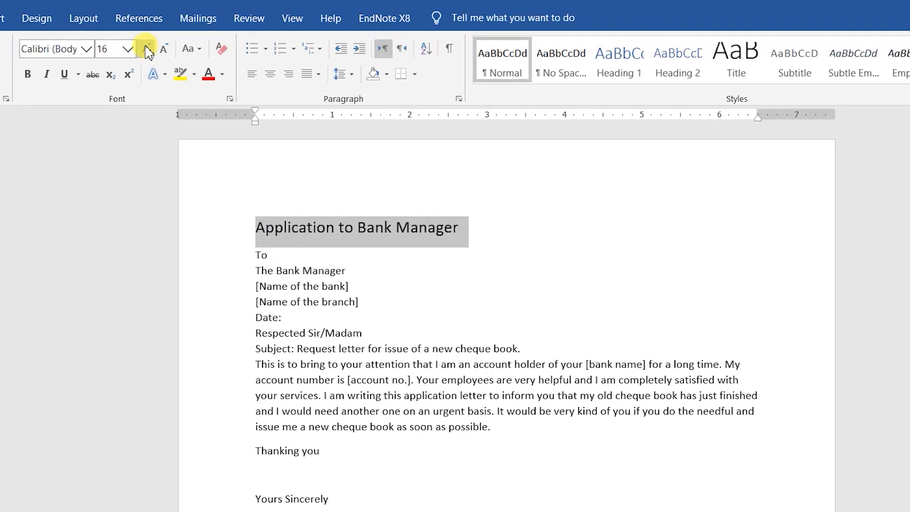
Set the title in bold Times New Roman and centre it on the page.
left_click(70, 49)
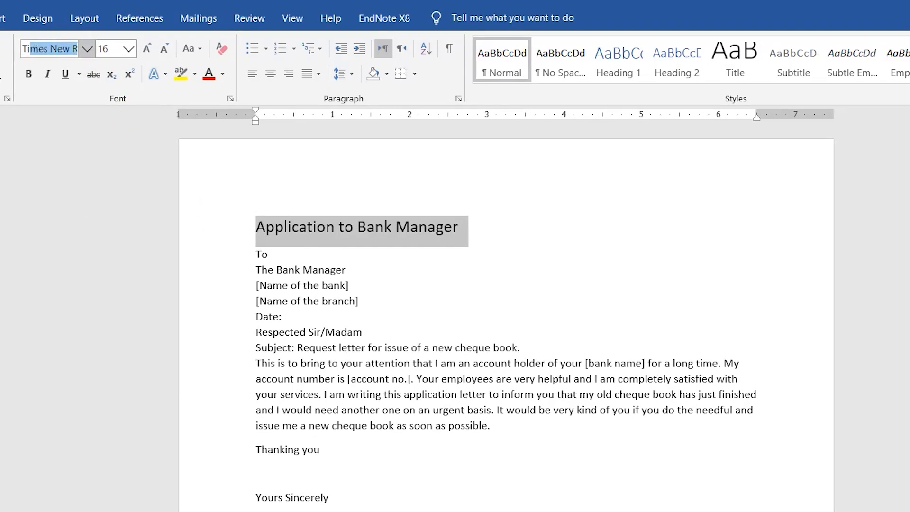
type("Tim")
key("Return")
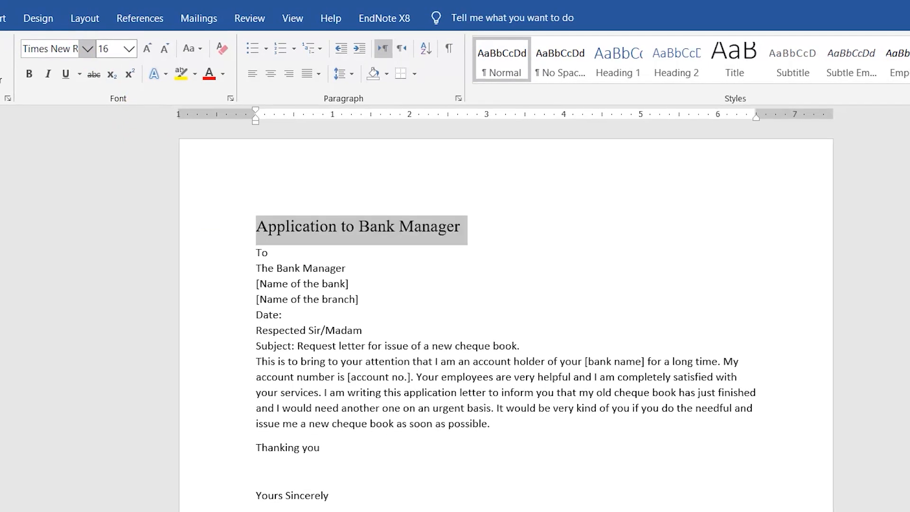
left_click(29, 73)
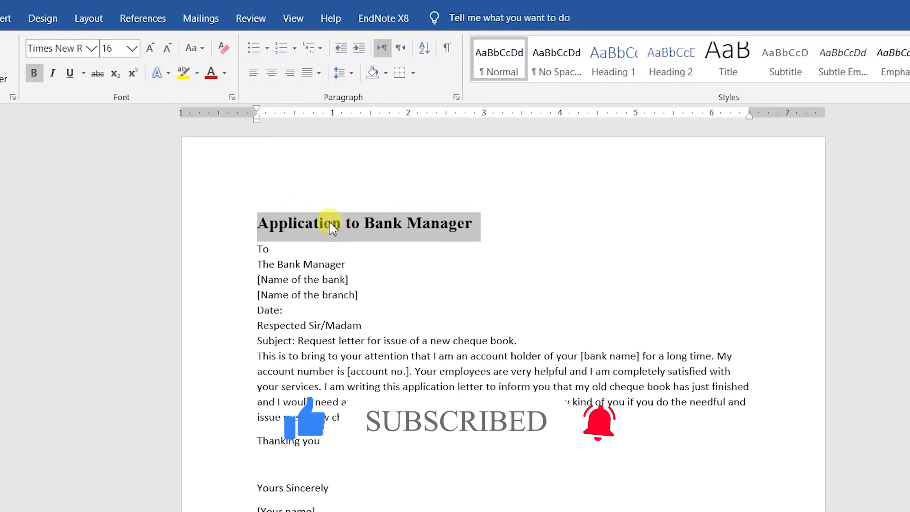
left_click(274, 76)
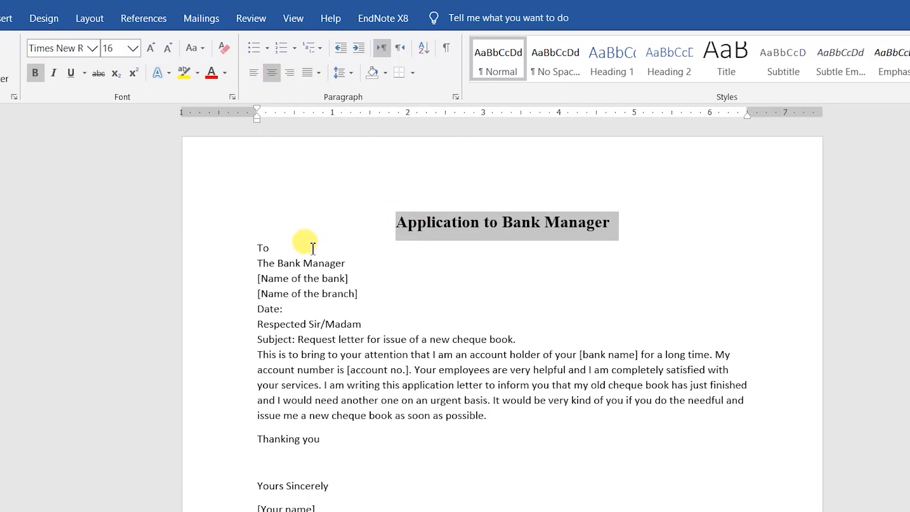
Try centring the address lines from "To" through "Date:" and return them to left alignment.
left_click(301, 264)
left_click(268, 247)
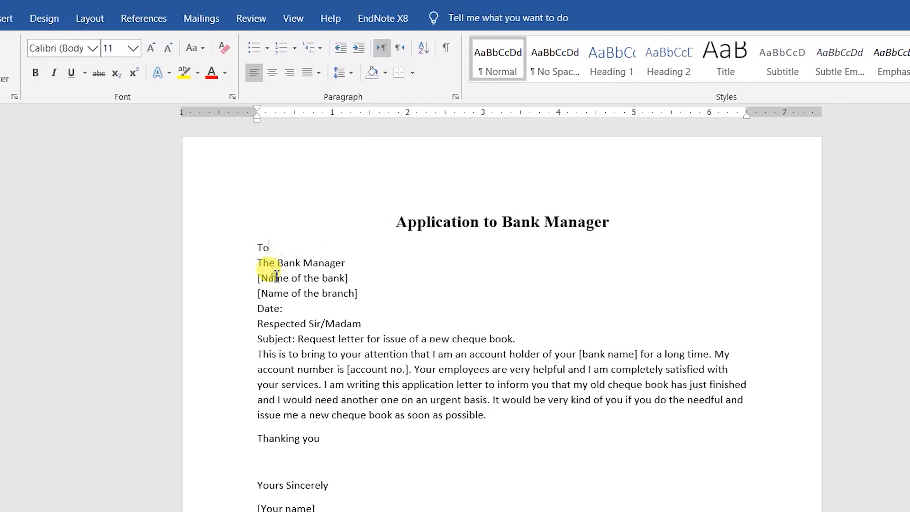
left_click_drag(227, 251, 229, 308)
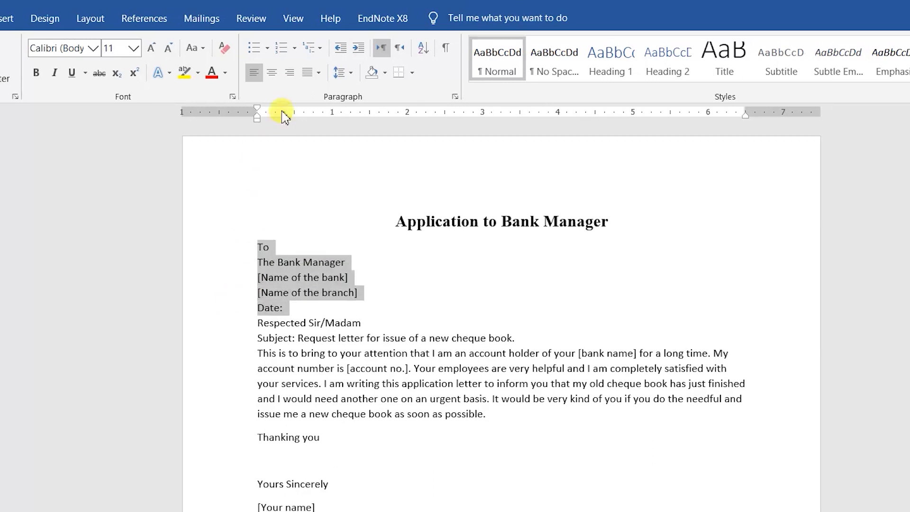
left_click(272, 72)
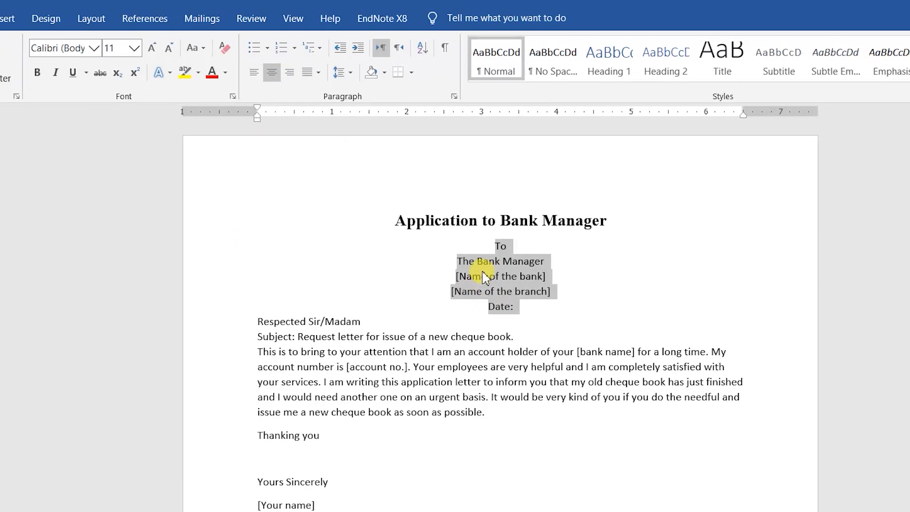
left_click(254, 74)
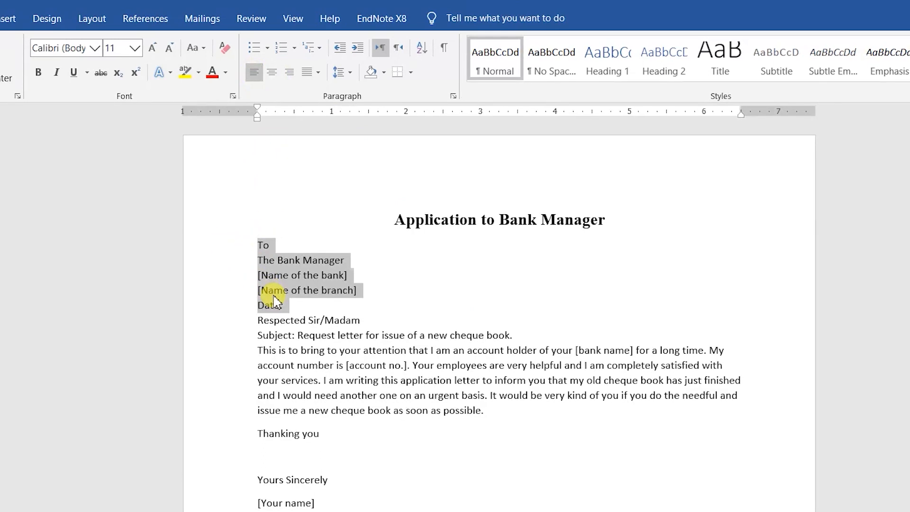
Try shifting the "Yours Sincerely" line towards the right margin with tabs, and remove the tabs again.
scroll(264, 427, "down", 1)
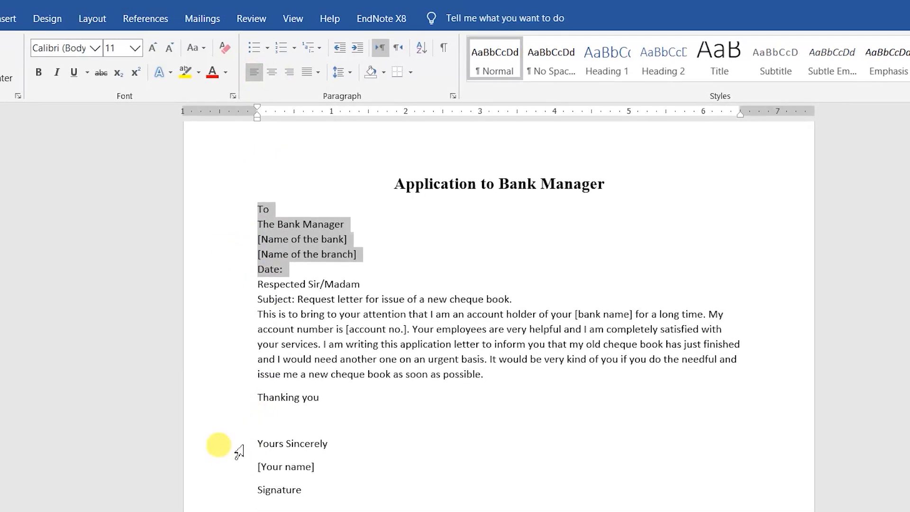
left_click_drag(232, 446, 229, 490)
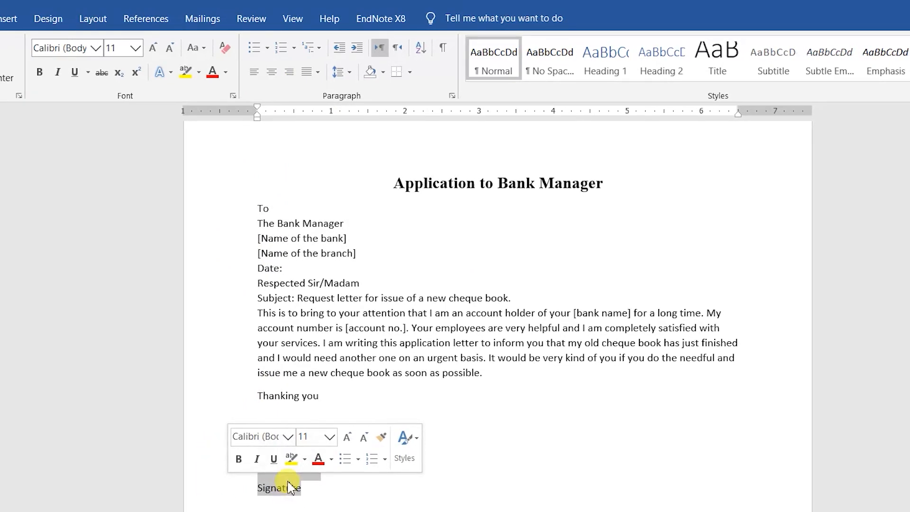
left_click(273, 391)
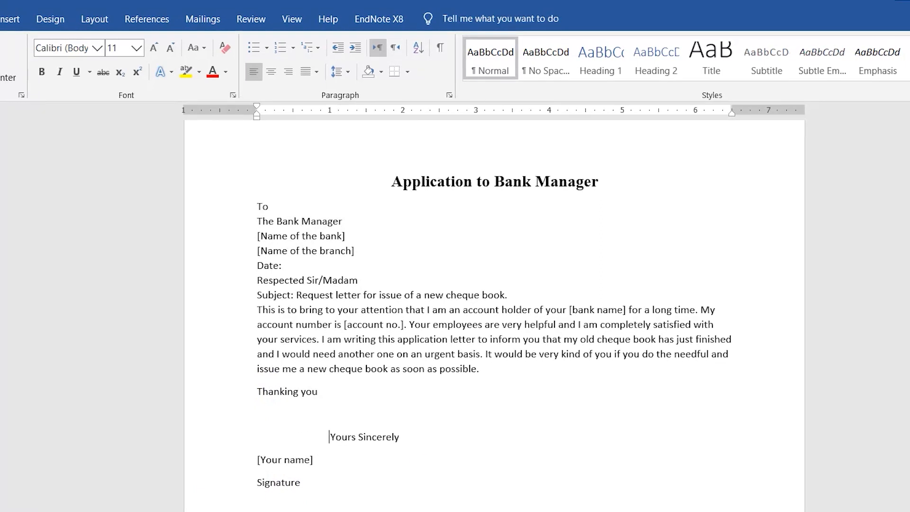
key("Tab")
key("Tab")
key("Tab")
key("Tab")
key("Tab")
key("Tab")
key("Tab")
key("Tab")
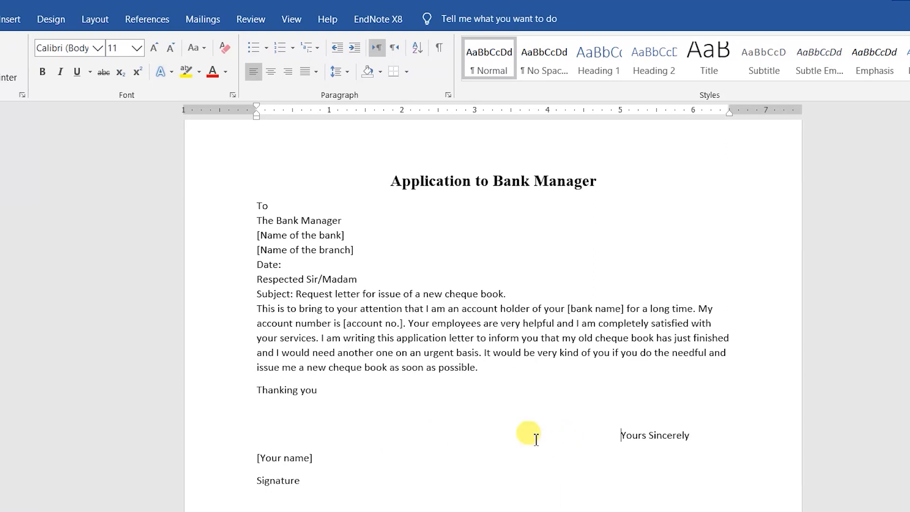
key("shift+Home")
key("BackSpace")
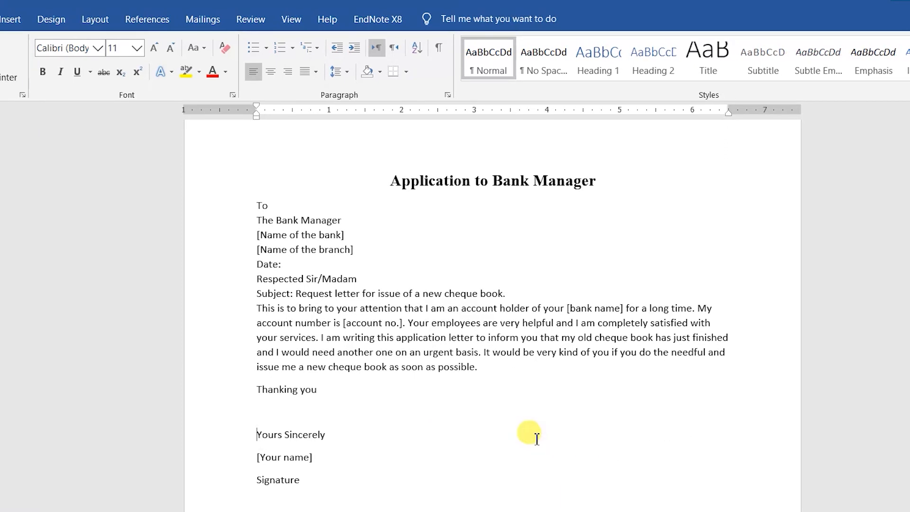
Try right-aligning the closing lines from "Yours Sincerely" through "Signature" and return them to left alignment.
left_click_drag(232, 435, 233, 483)
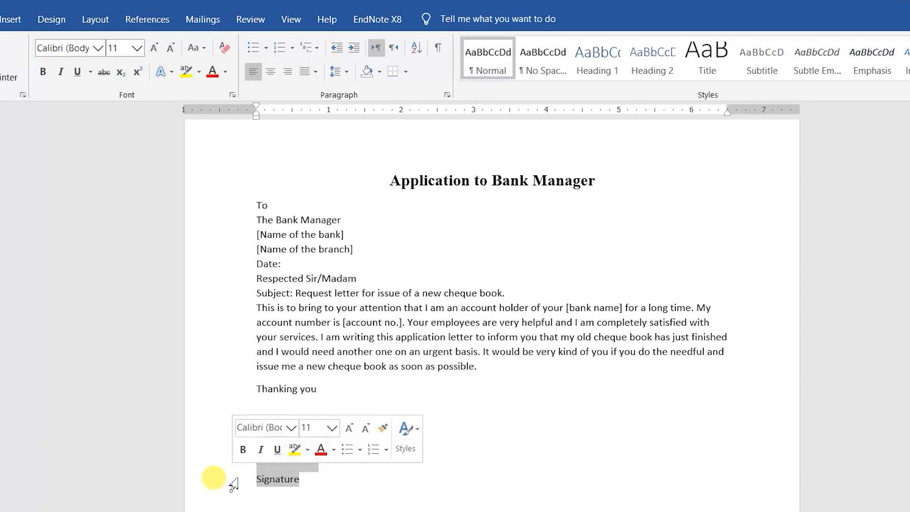
left_click(289, 72)
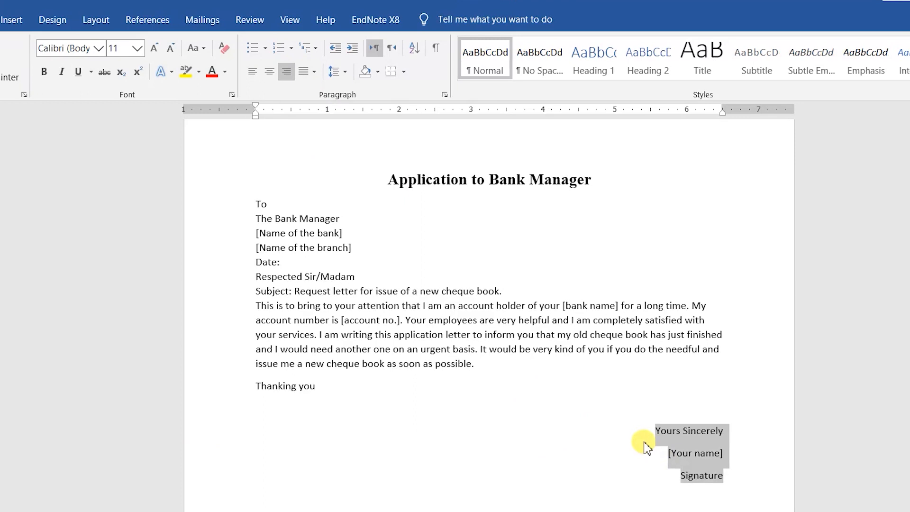
left_click(252, 73)
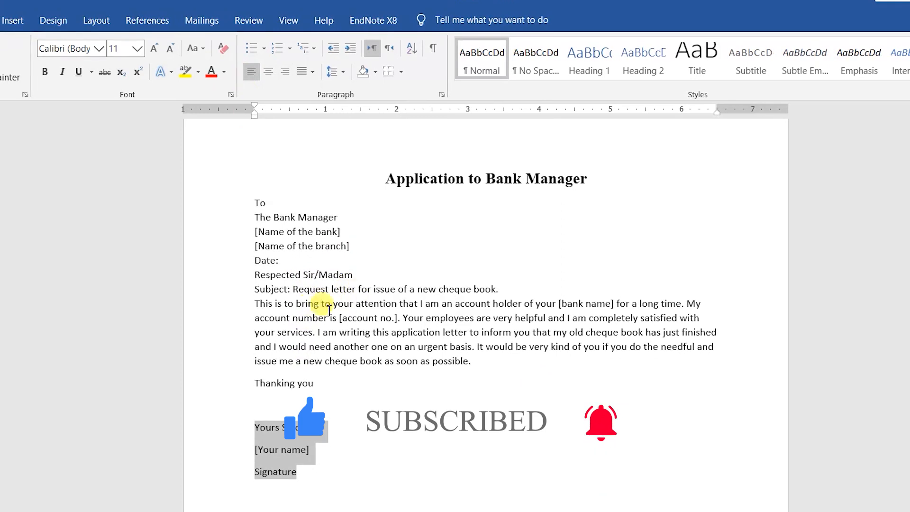
Apply Justify alignment to the body paragraph beginning "This is to bring to your attention".
mouse_move(255, 303)
left_mouse_down()
mouse_move(325, 331)
mouse_move(458, 345)
mouse_move(472, 359)
left_mouse_up()
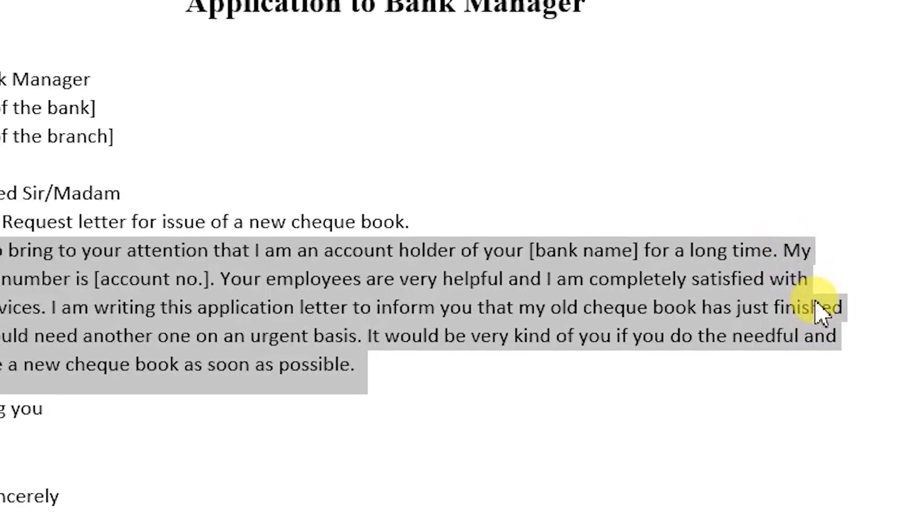
left_click(355, 308)
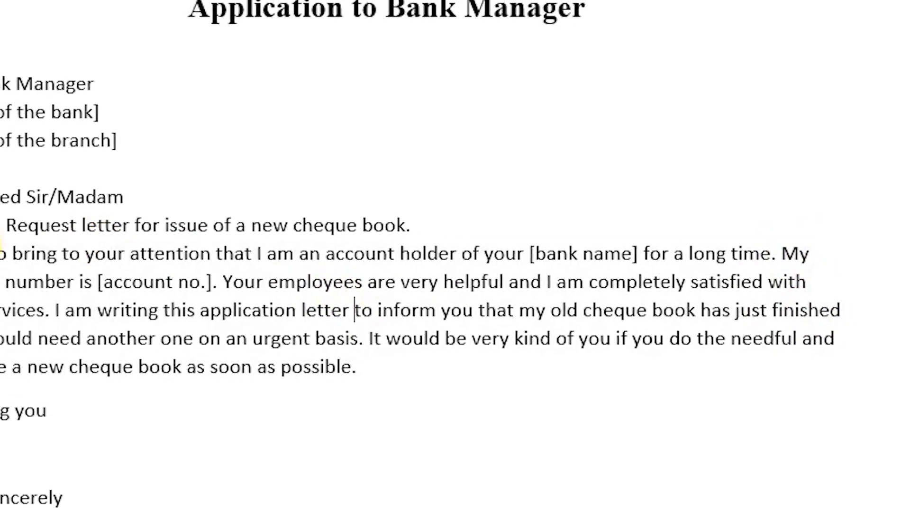
left_click_drag(82, 320, 82, 394)
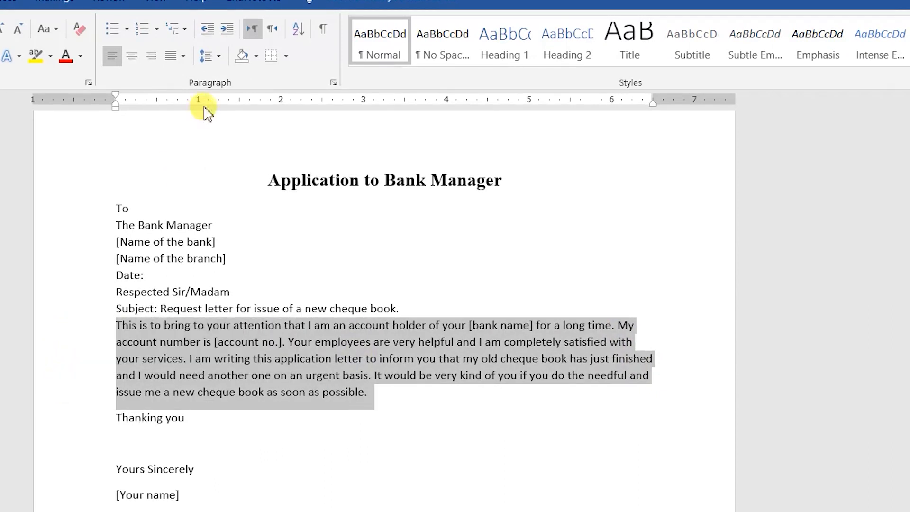
left_click(211, 55)
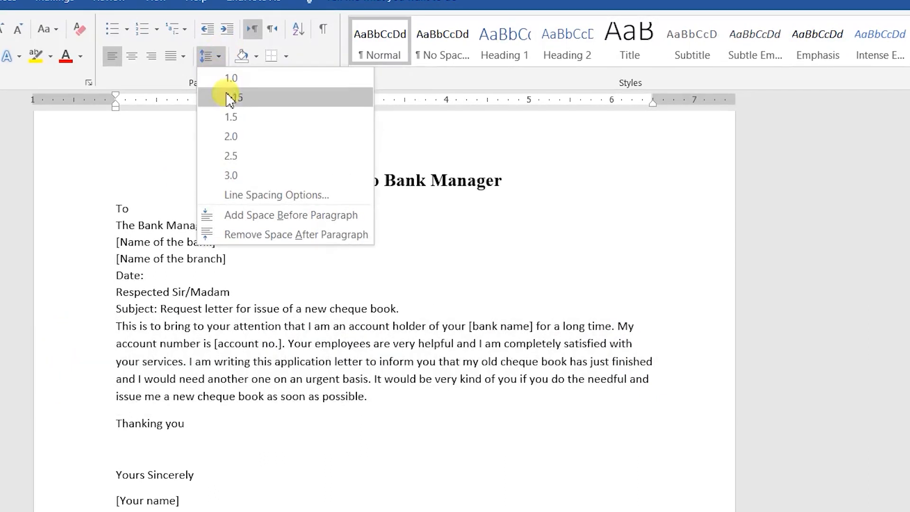
left_click(212, 57)
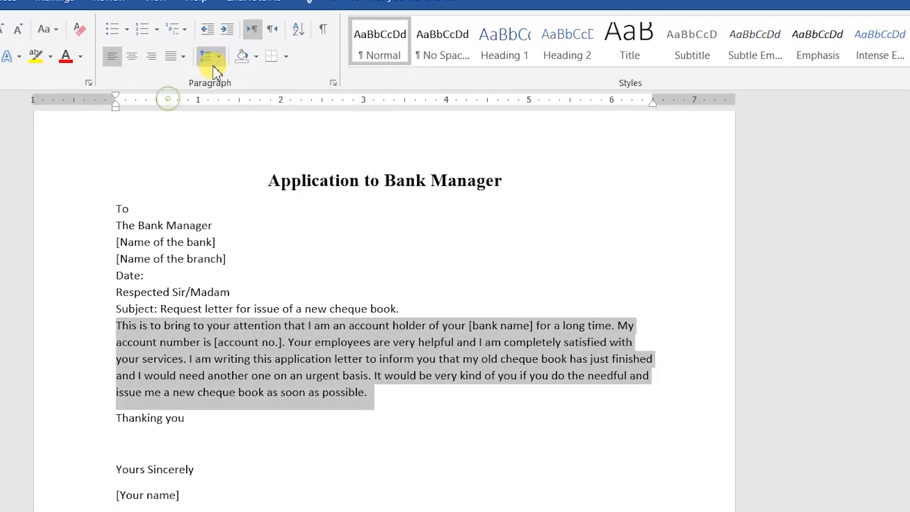
left_click(183, 58)
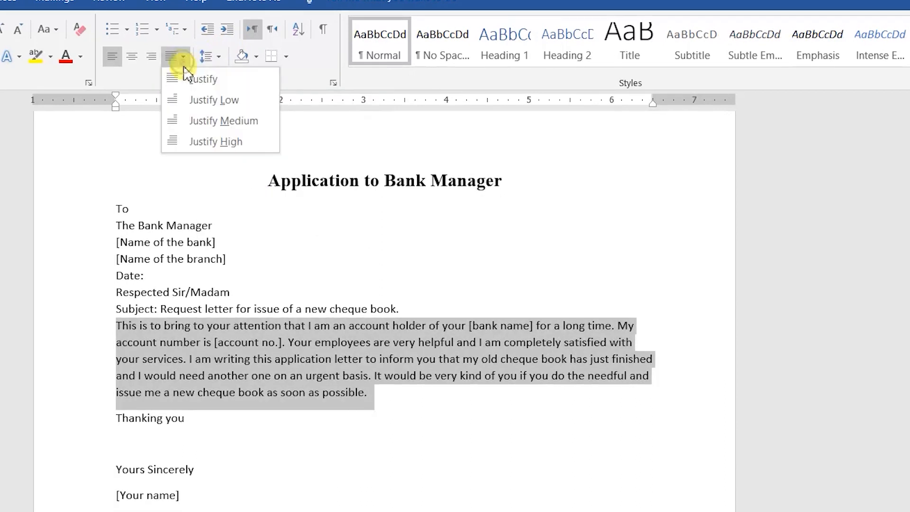
left_click(219, 80)
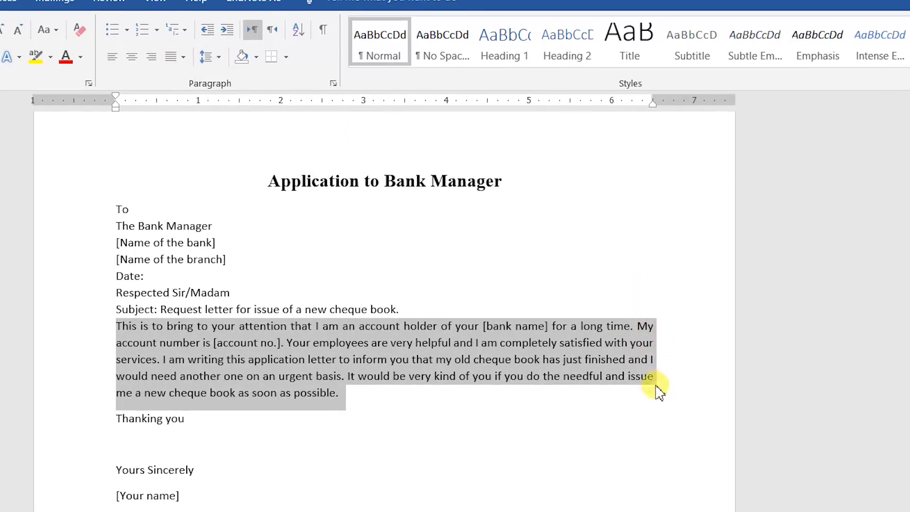
Try Justify Medium on the body paragraph and return it to plain Justify.
left_click(214, 66)
left_click(183, 56)
left_click(198, 125)
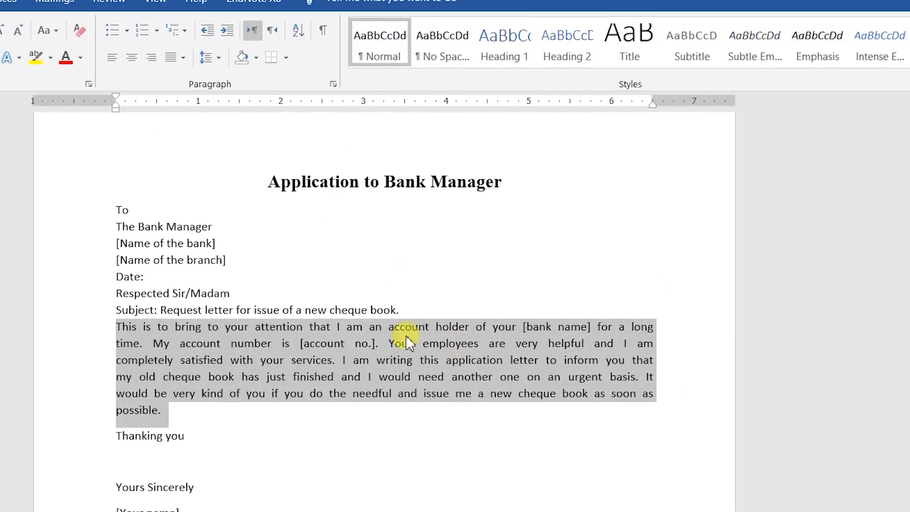
left_click(205, 57)
left_click(182, 57)
left_click(183, 57)
left_click(199, 79)
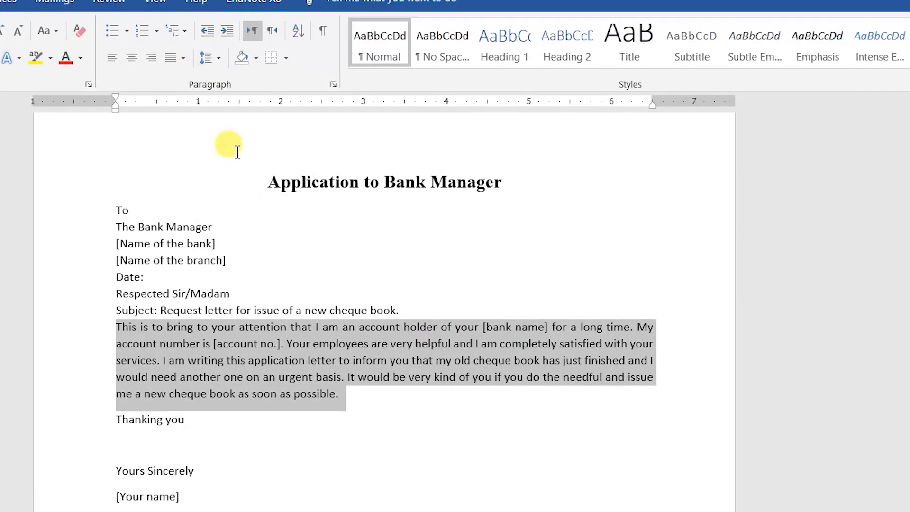
Set the line spacing to 1.5 for the text from "To" through the end of the body paragraph.
left_click(129, 228)
left_click(133, 213)
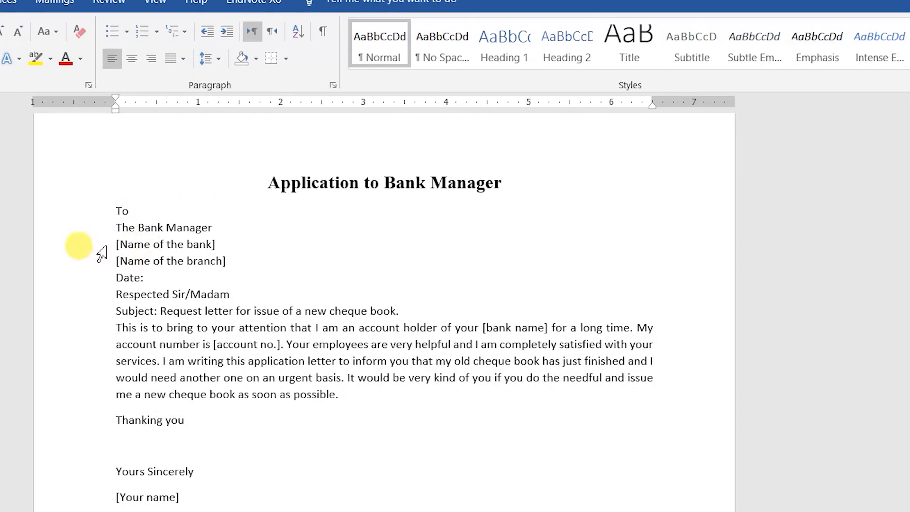
left_click_drag(90, 211, 85, 278)
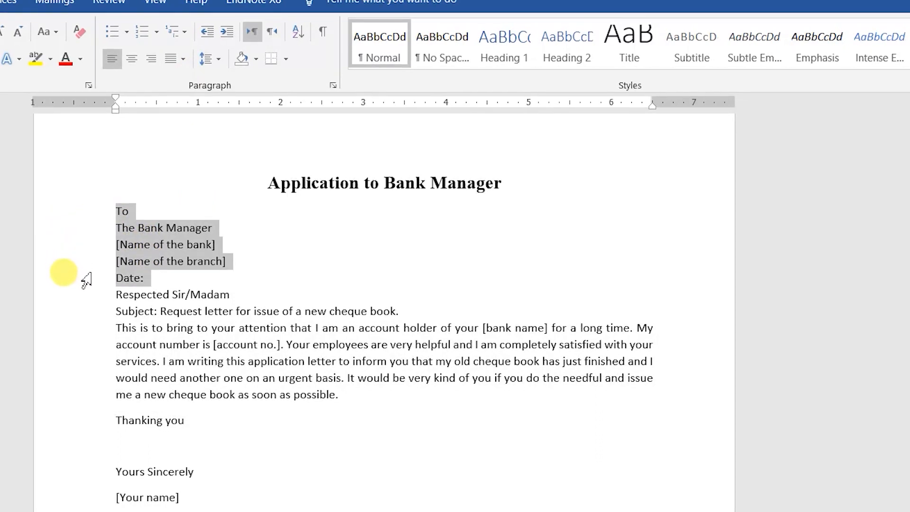
left_click(124, 279)
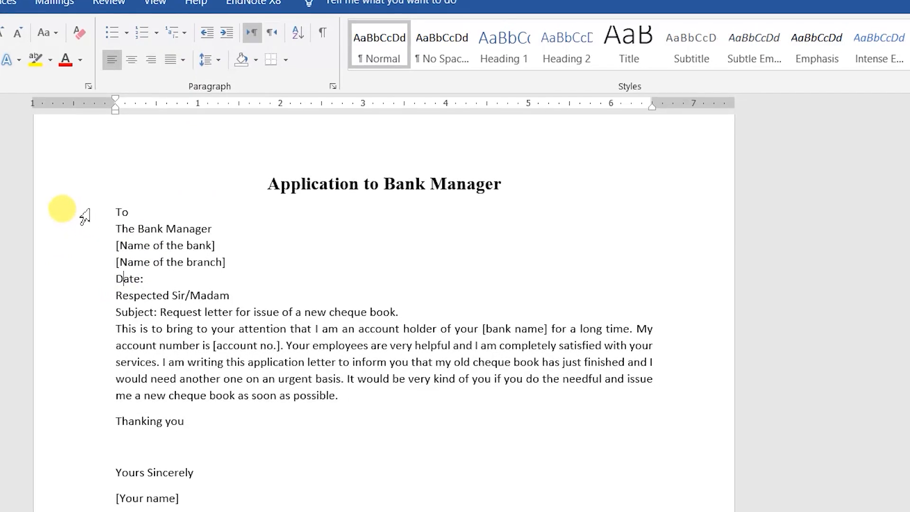
left_click_drag(82, 216, 88, 418)
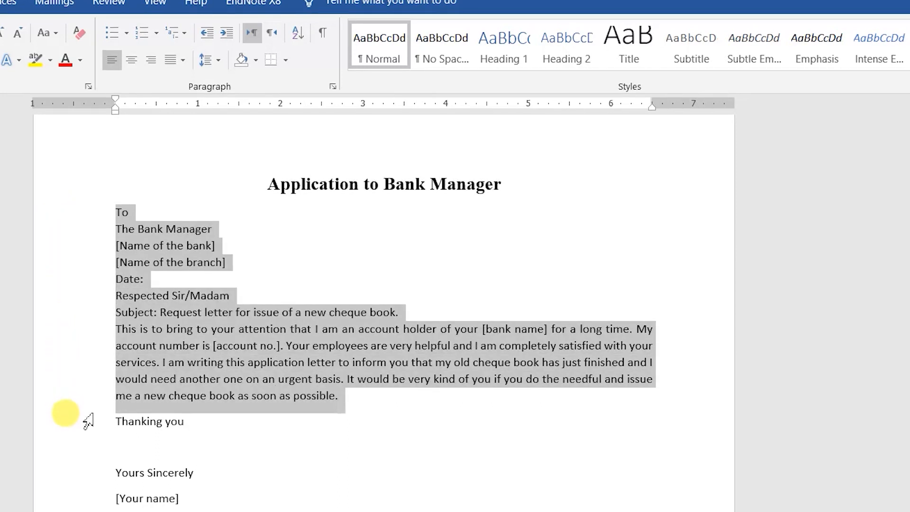
left_click(209, 59)
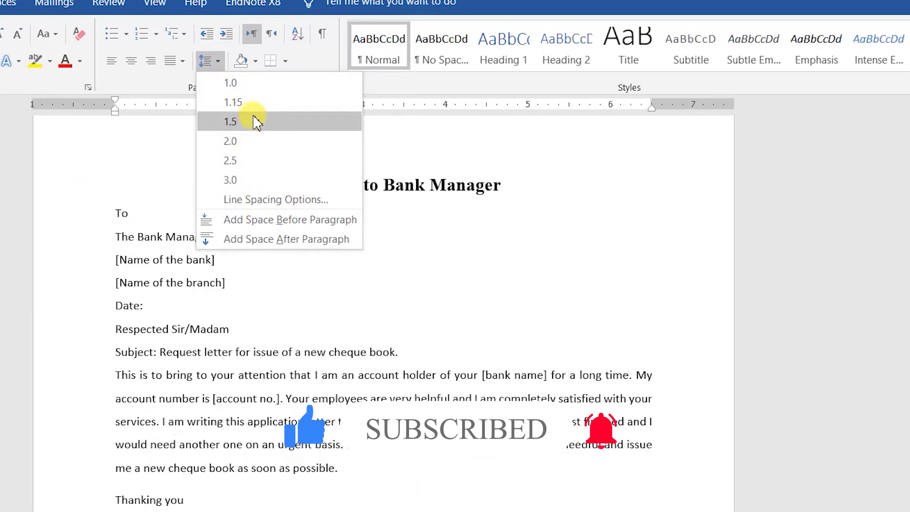
left_click(253, 122)
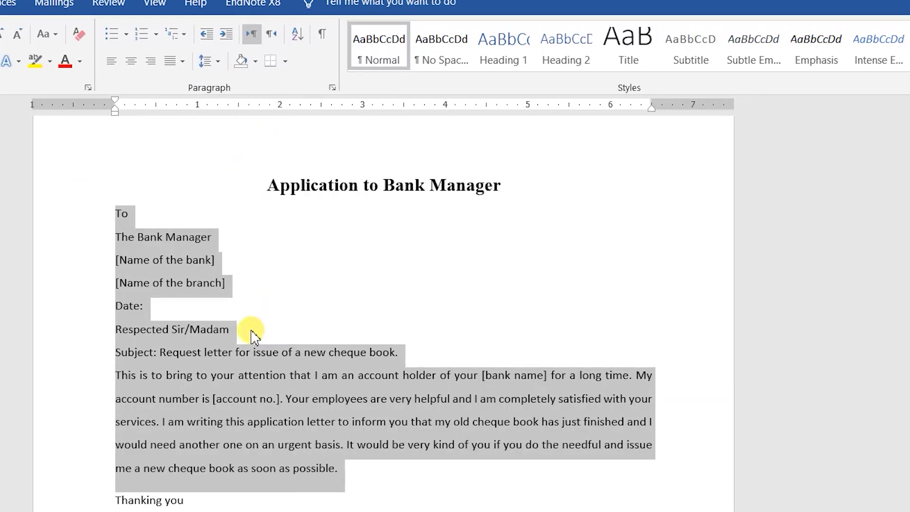
Undo the 1.5 line spacing and add space after each paragraph from "To" through the body paragraph instead.
left_click(207, 352)
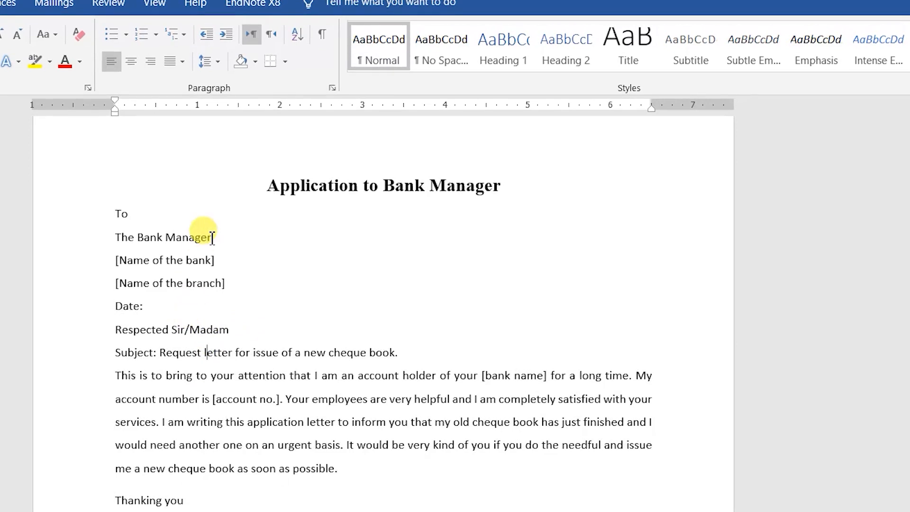
key("ctrl+z")
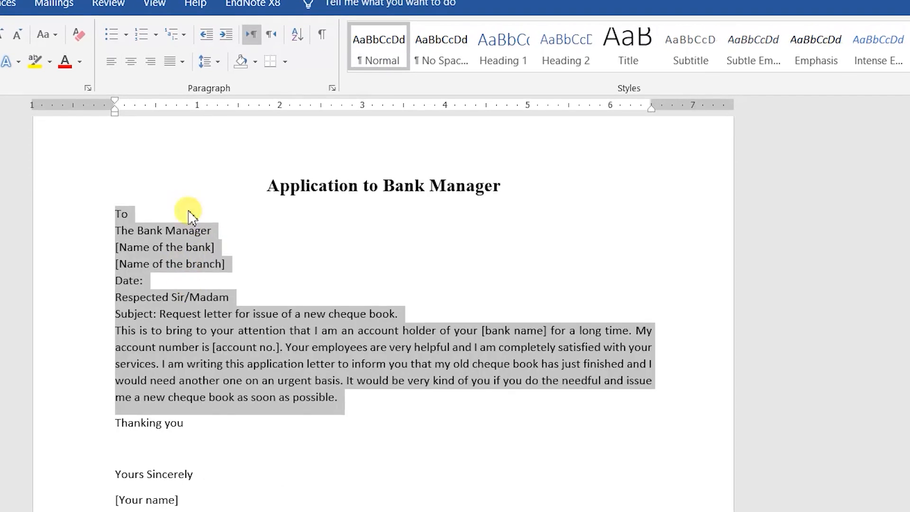
left_click(221, 72)
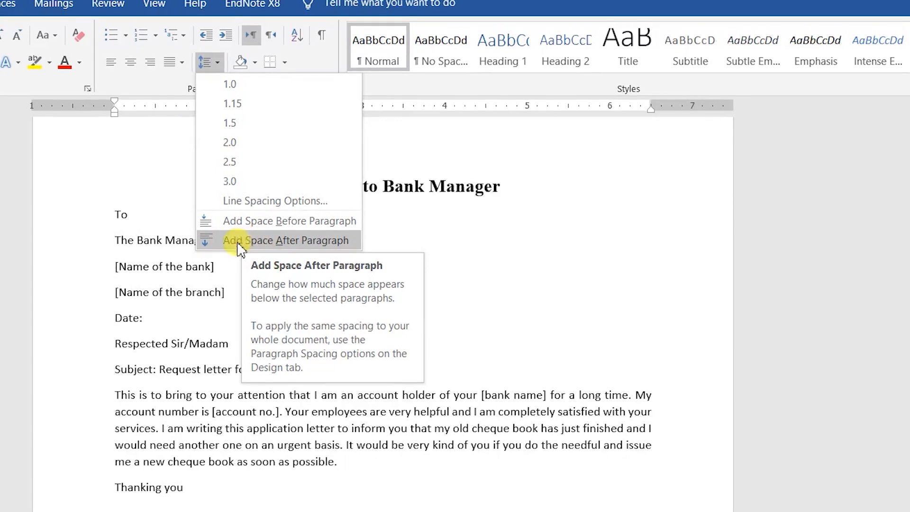
left_click(308, 240)
left_click(127, 239)
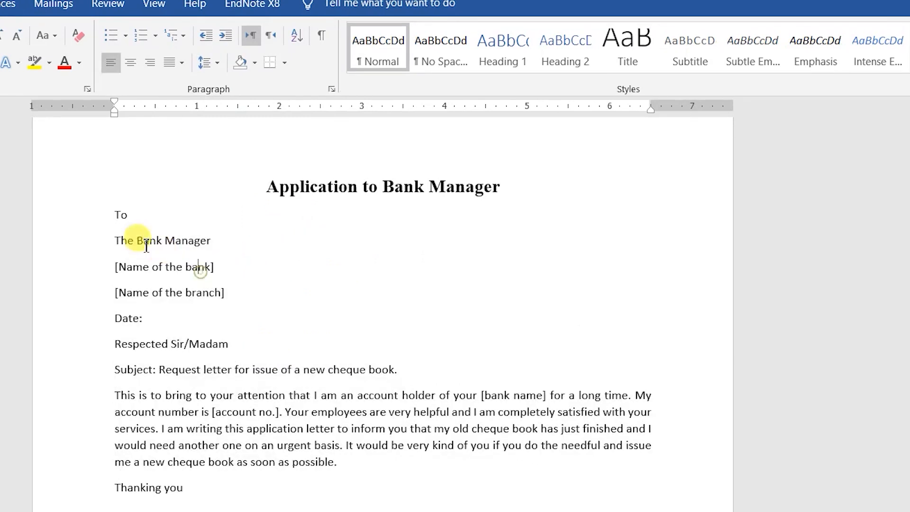
Set the line spacing of the body paragraph beginning "This is to bring to your attention" to 1.5.
left_click_drag(95, 223, 86, 372)
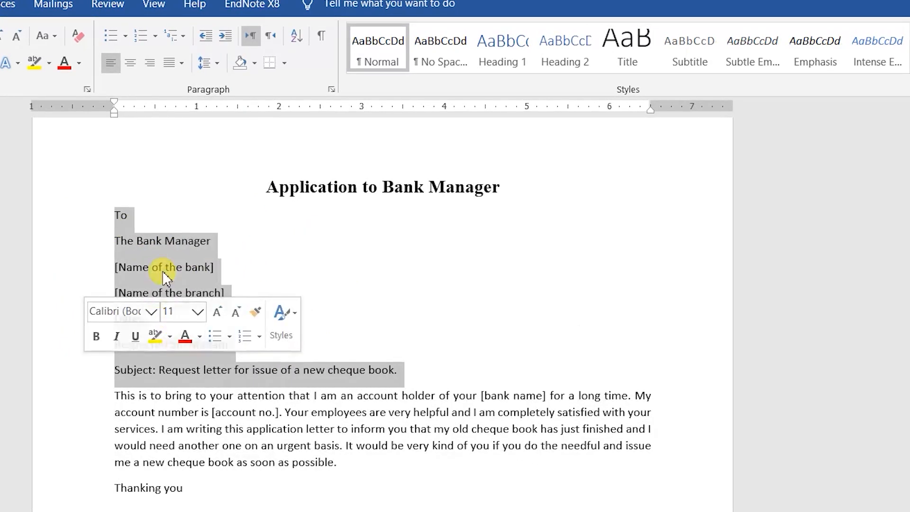
left_click(654, 398)
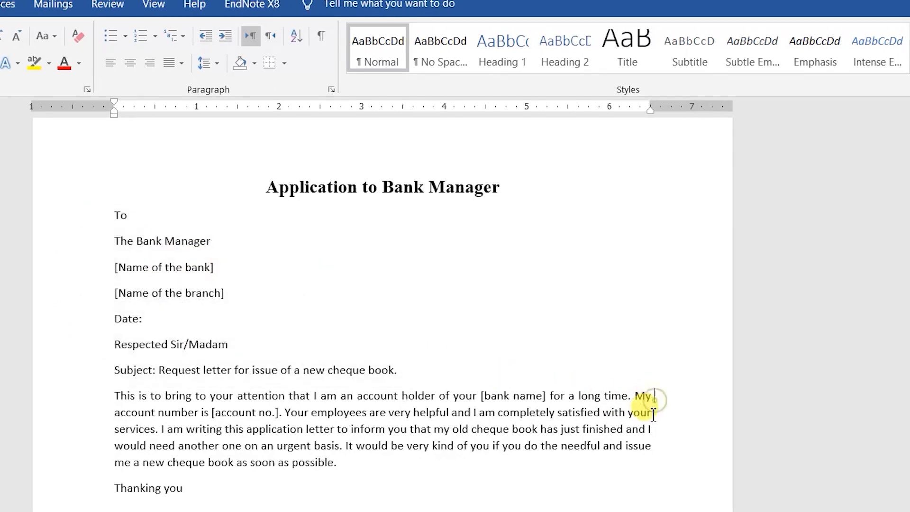
left_click_drag(87, 400, 82, 464)
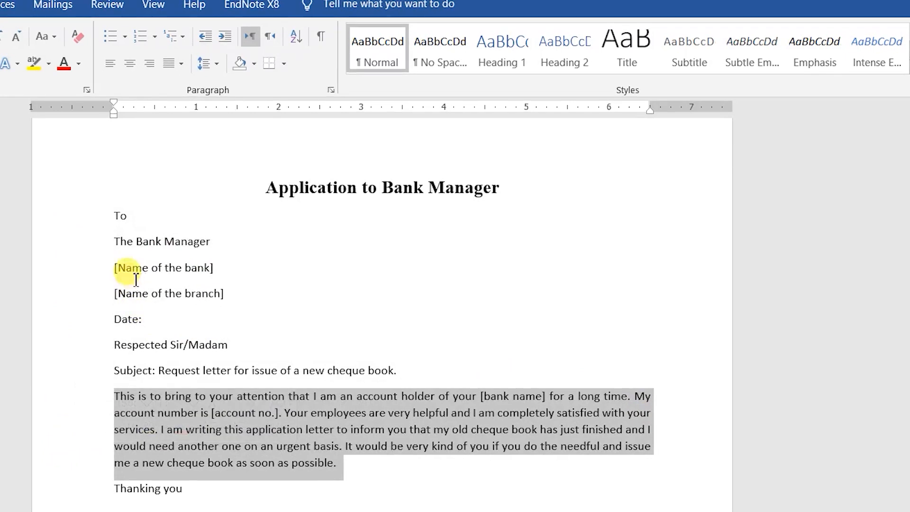
left_click(207, 70)
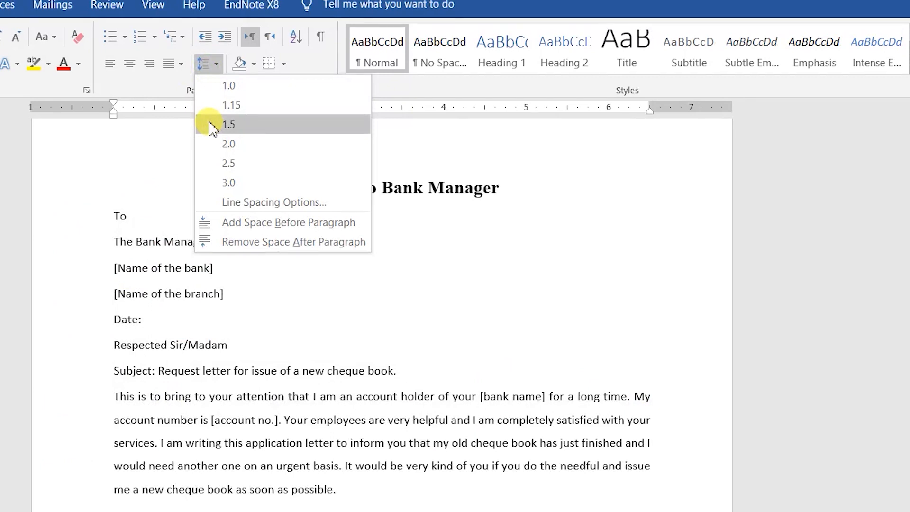
left_click(211, 125)
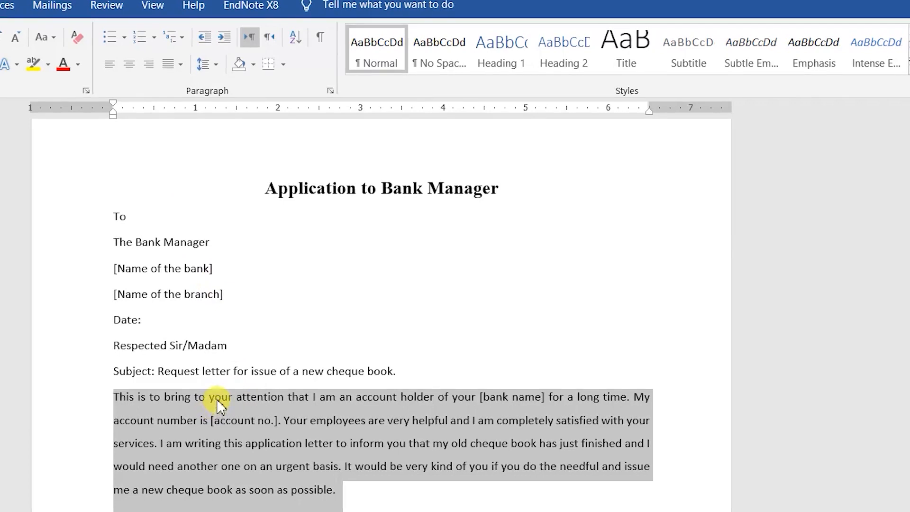
left_click(192, 320)
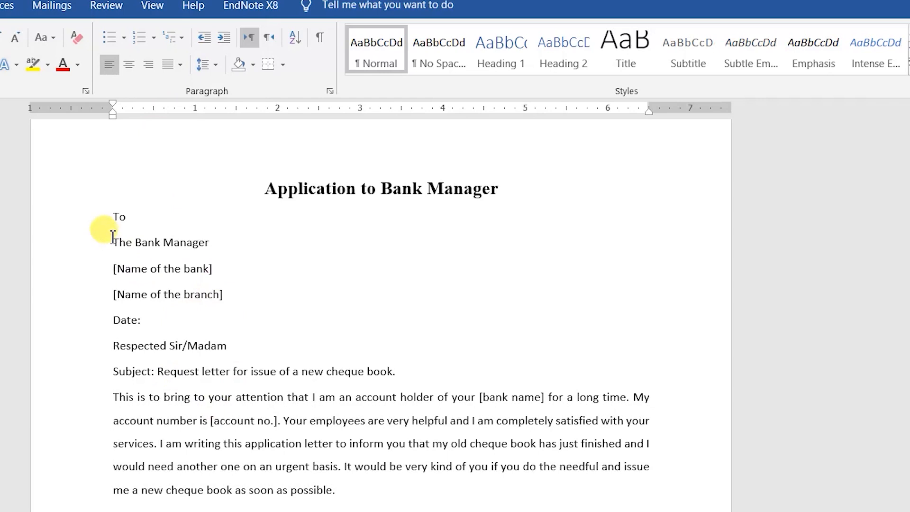
Try shading the body paragraph with the darkest orange theme color.
left_click_drag(82, 402, 55, 406)
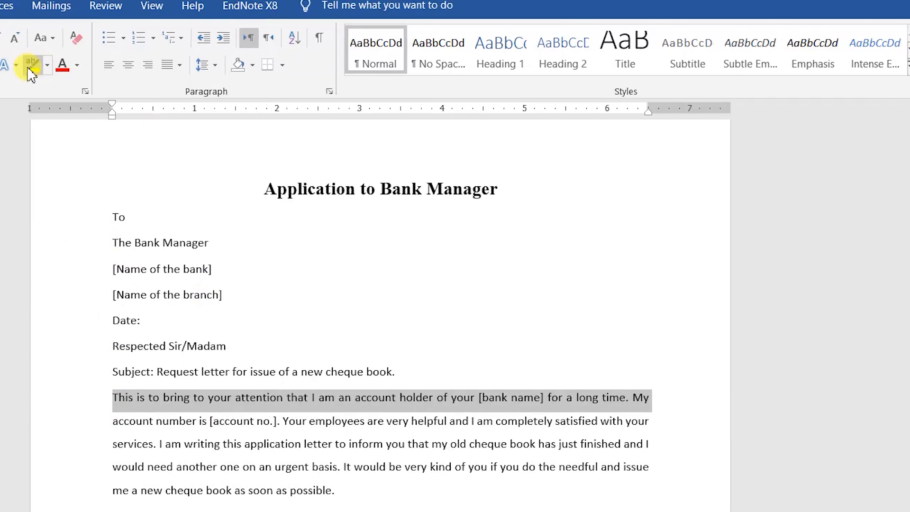
left_click_drag(114, 398, 305, 491)
left_click(170, 445)
left_click(91, 492)
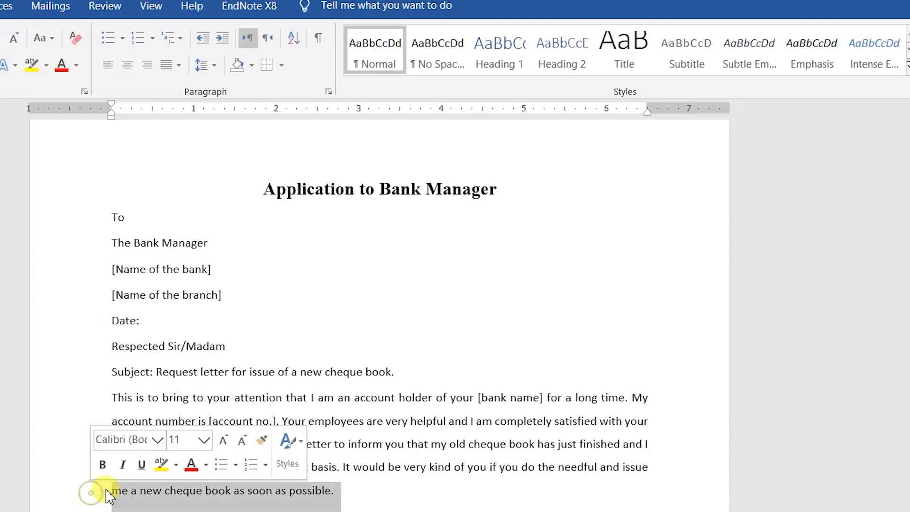
left_click(251, 65)
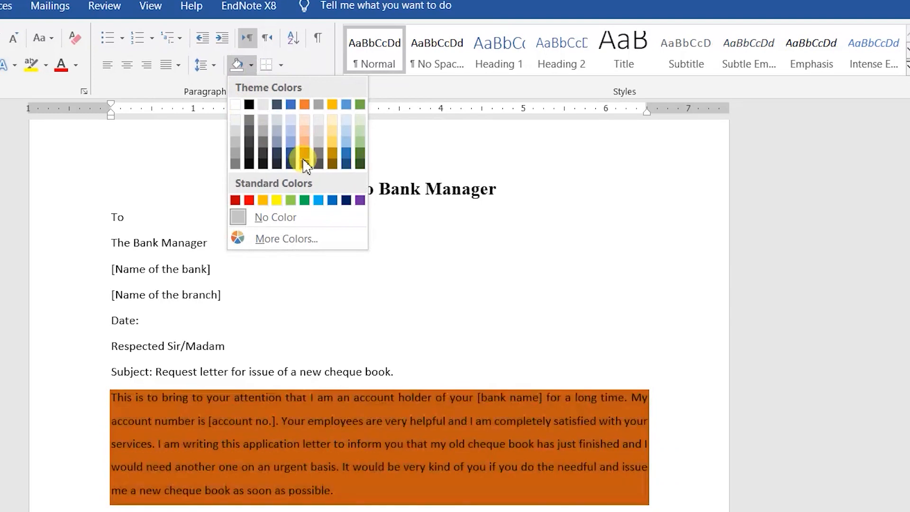
left_click(304, 161)
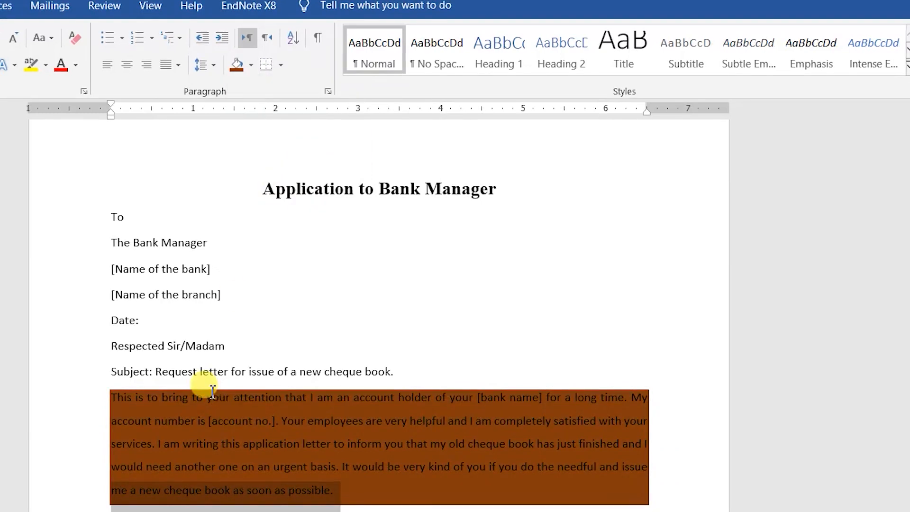
left_click(260, 467)
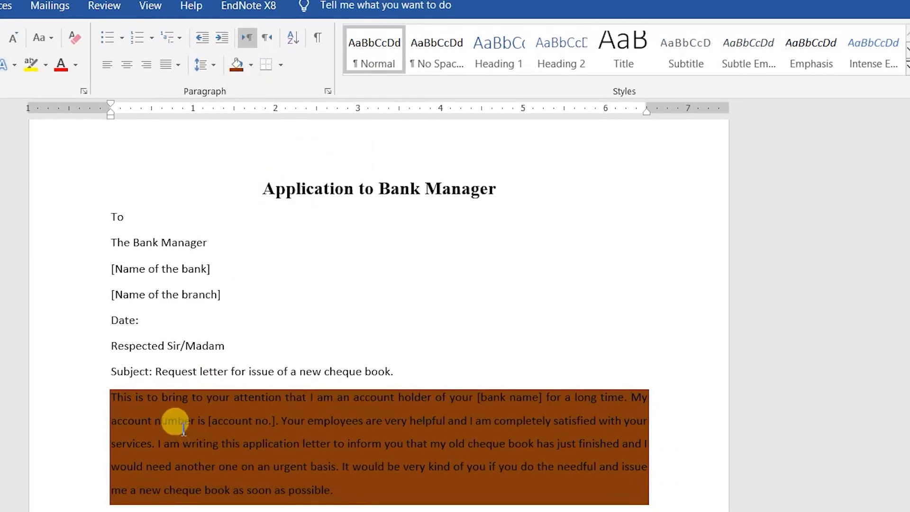
Try the same dark orange shading on the "Date:" line, and undo the shading on both paragraphs.
left_click(92, 323)
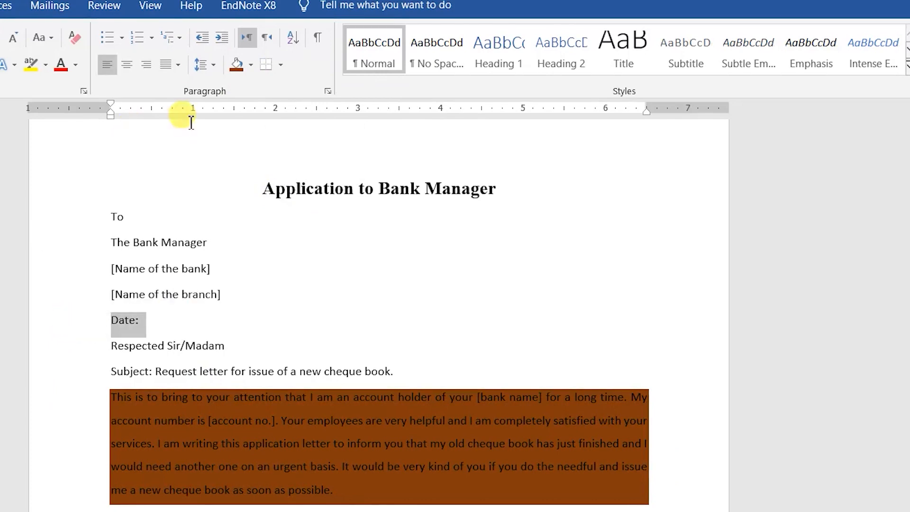
left_click(236, 65)
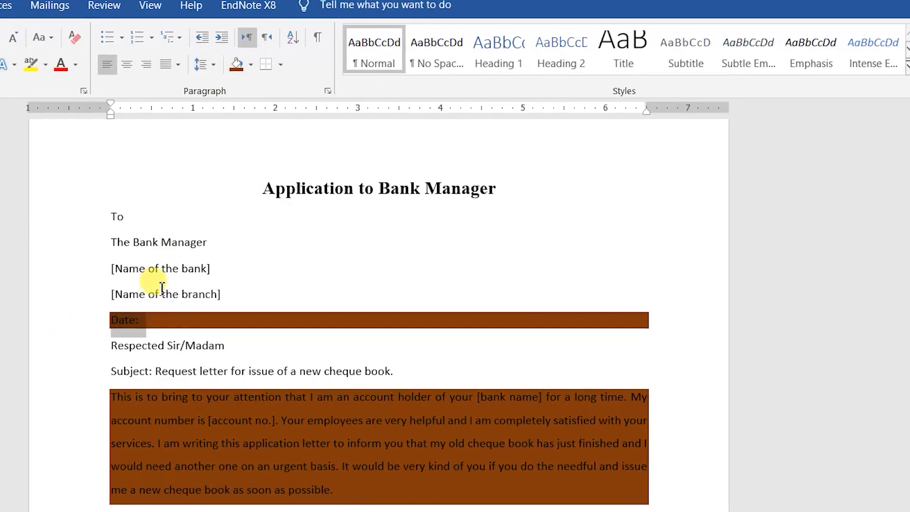
left_click(163, 343)
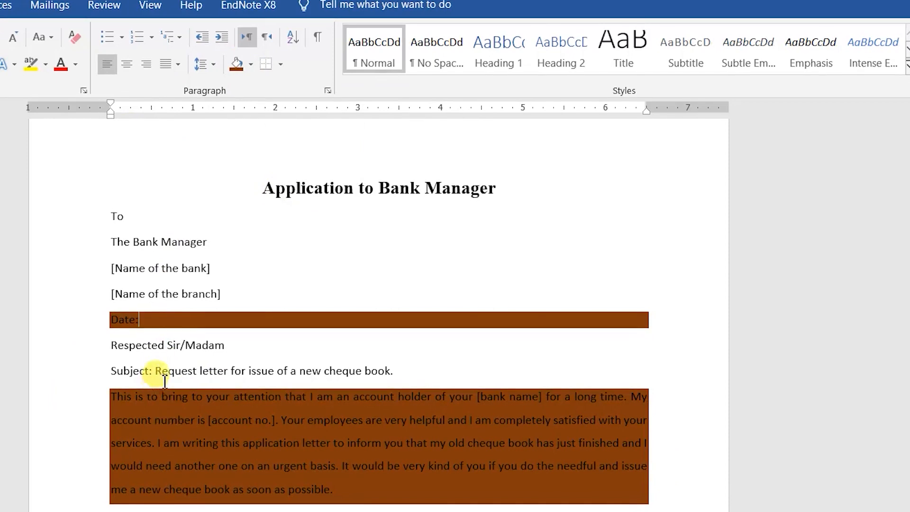
key("ctrl+z")
key("ctrl+z")
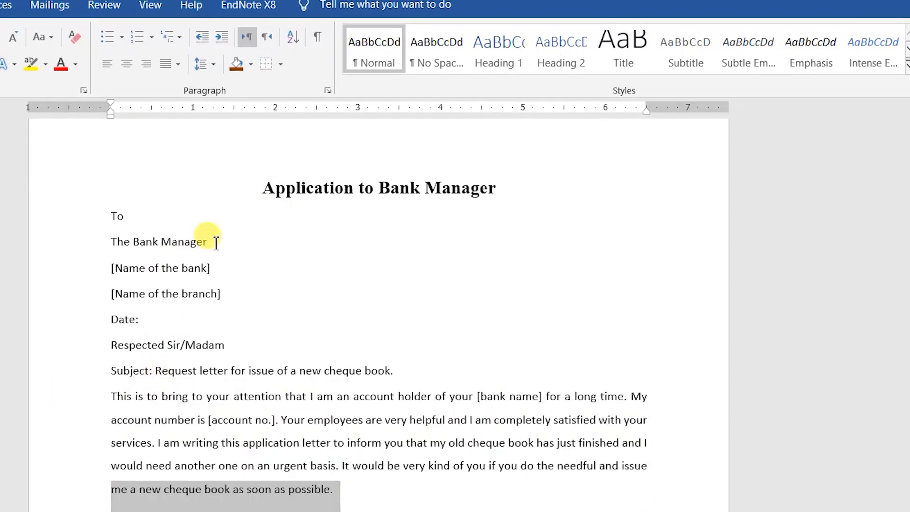
Try a left border on the block from "To" through the Subject line.
left_click(113, 235)
left_click_drag(109, 217, 398, 374)
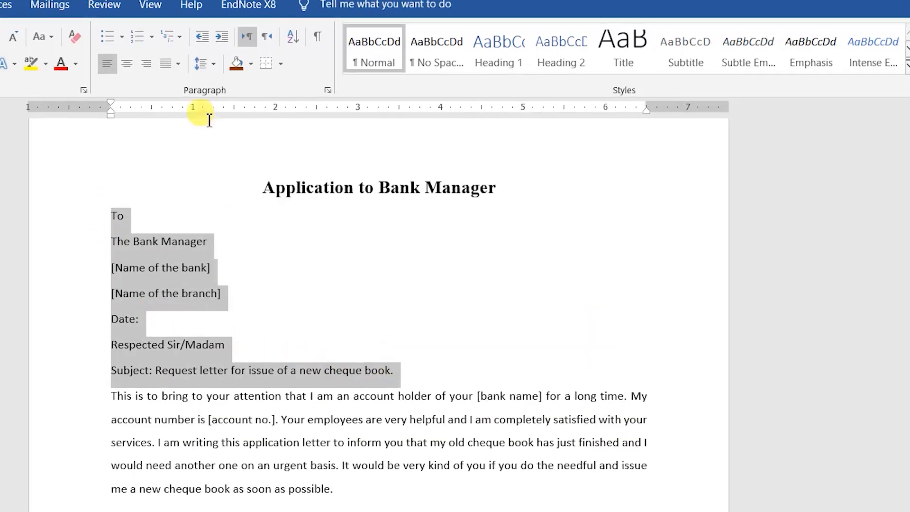
left_click(282, 65)
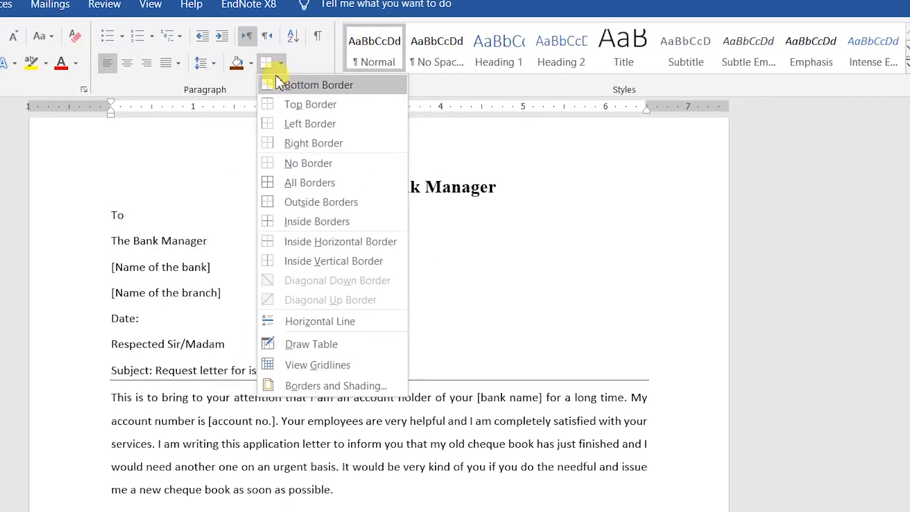
left_click(58, 241)
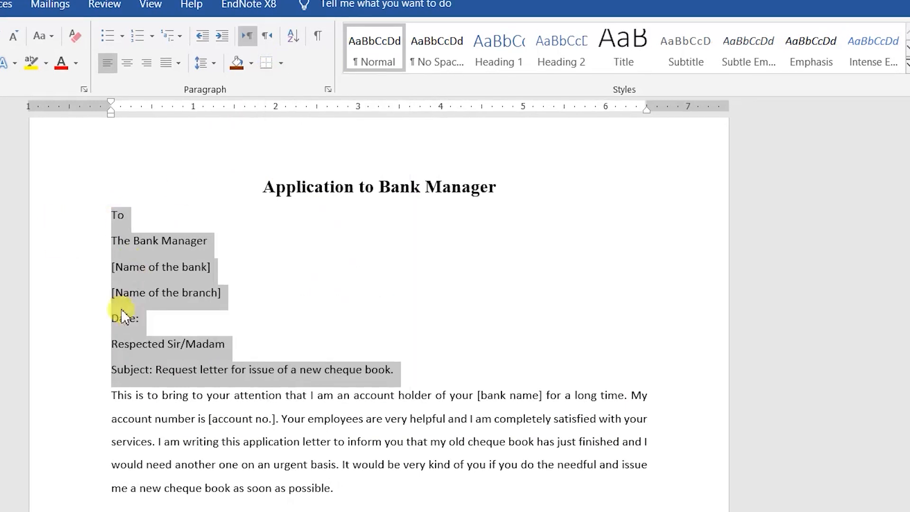
left_click(281, 63)
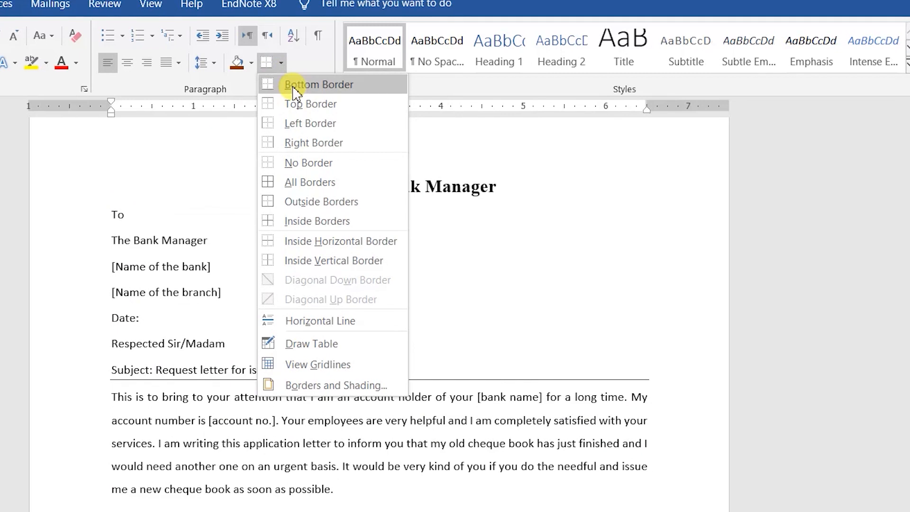
left_click(305, 125)
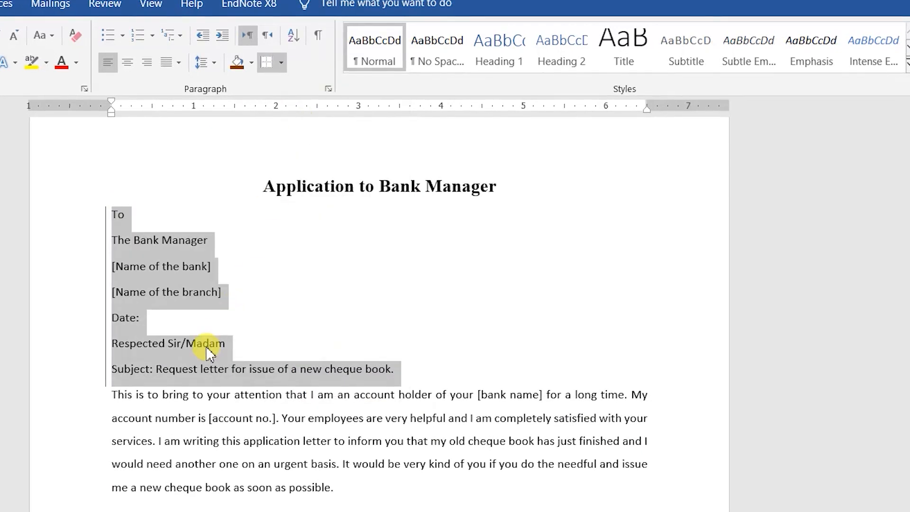
Insert a horizontal line beneath the title "Application to Bank Manager".
left_click(252, 184)
left_click(505, 184)
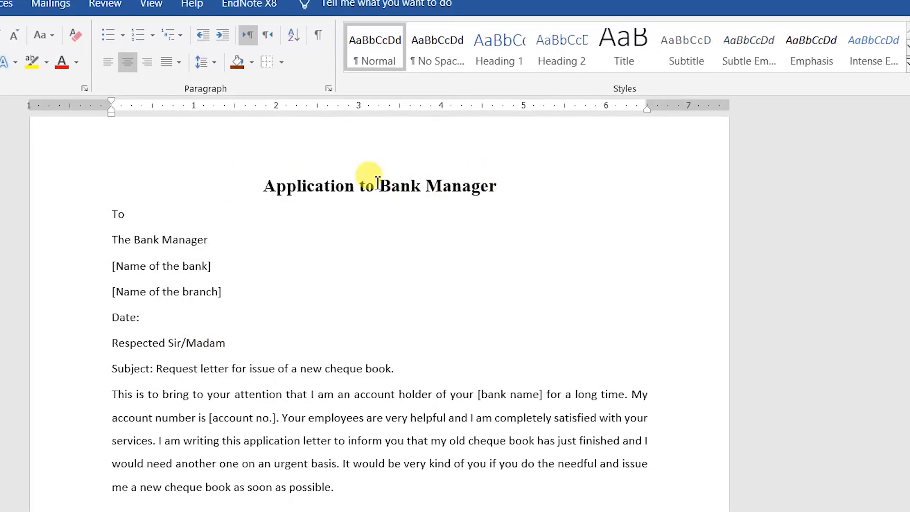
left_click(283, 62)
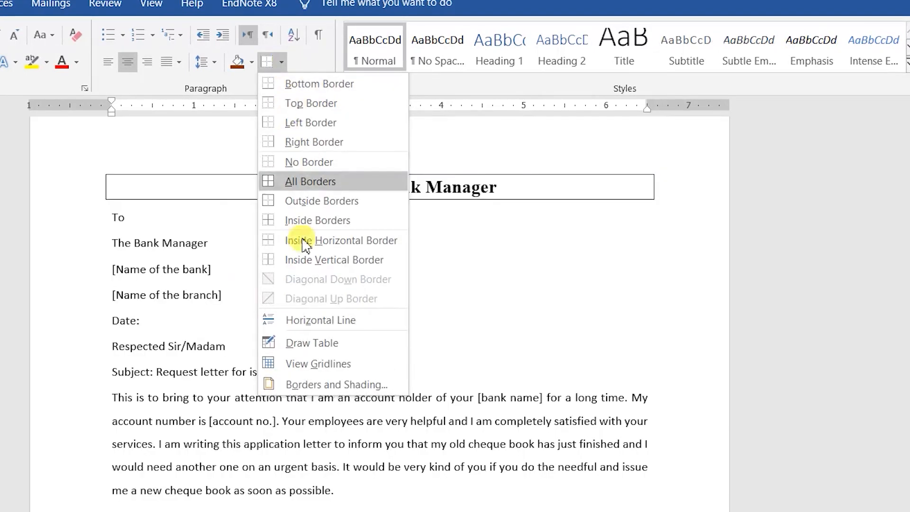
left_click(330, 321)
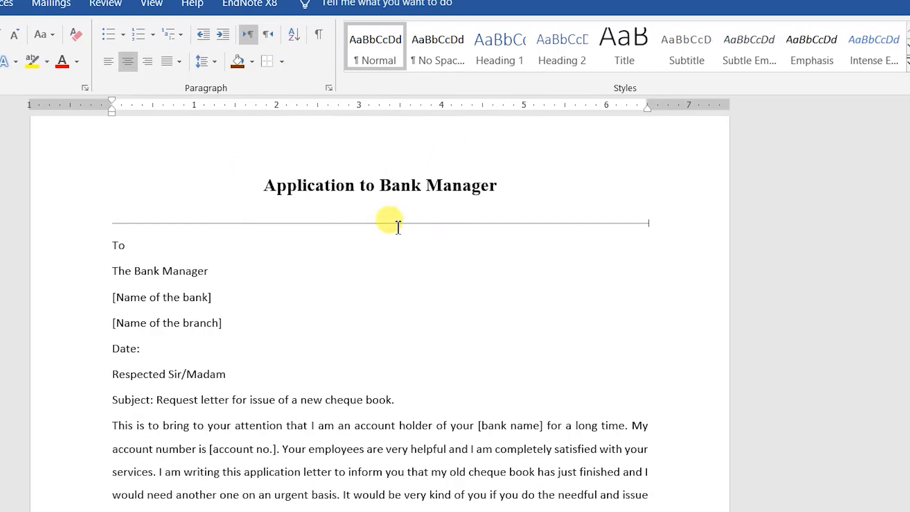
left_click(149, 248)
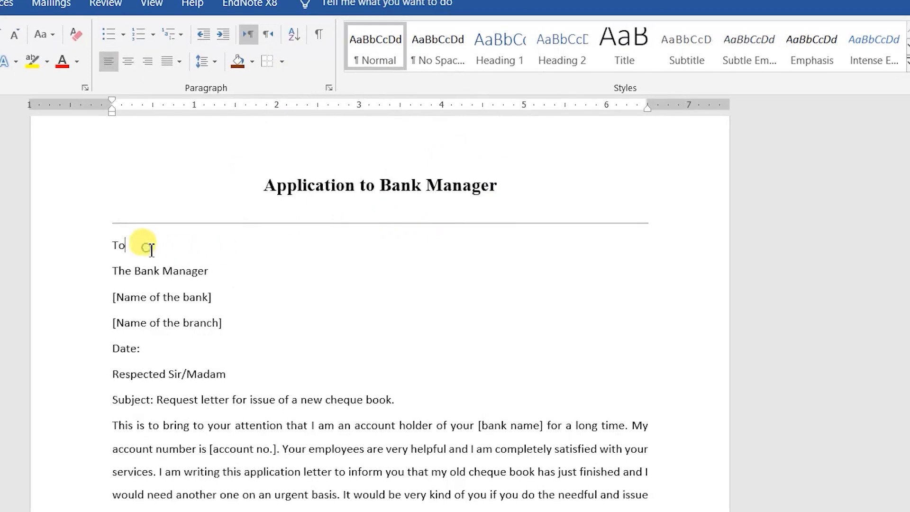
Make the line "Subject: Request letter for issue of a new cheque book." bold and underlined.
scroll(123, 268, "down", 2)
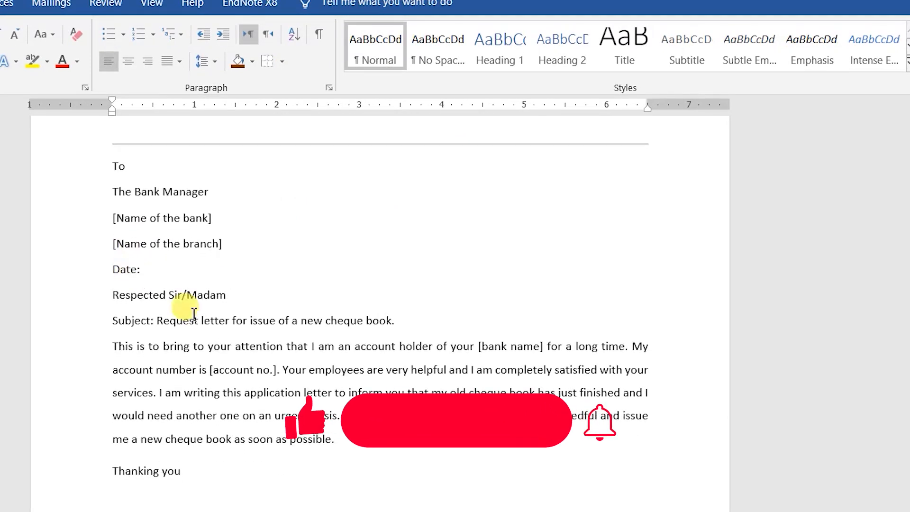
left_click(62, 324)
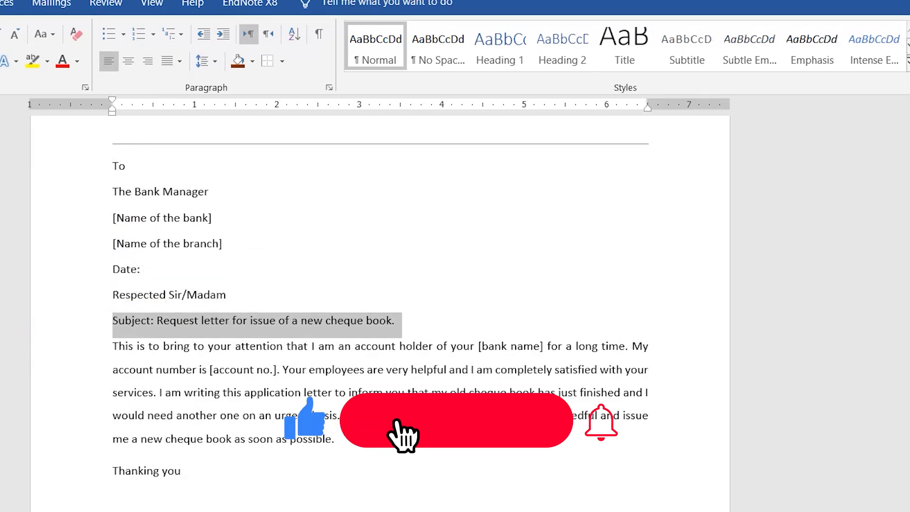
key("ctrl+b")
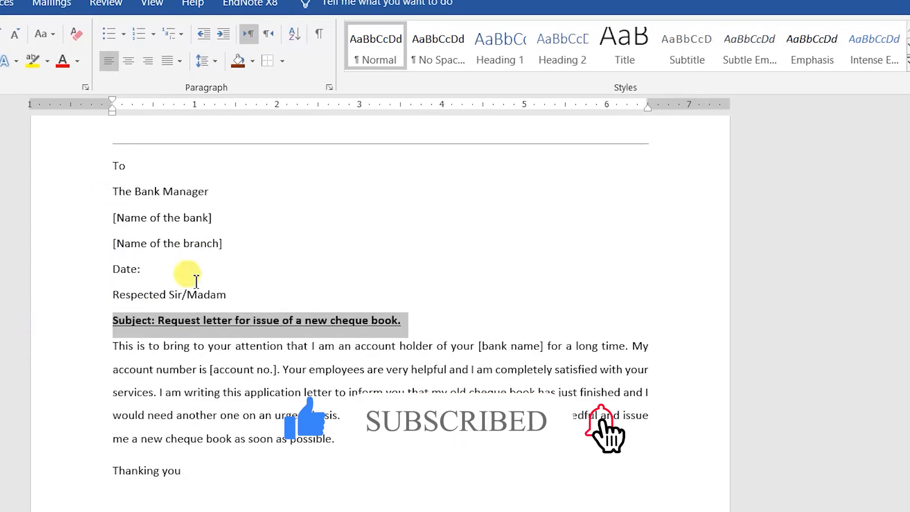
key("ctrl+u")
left_click(171, 313)
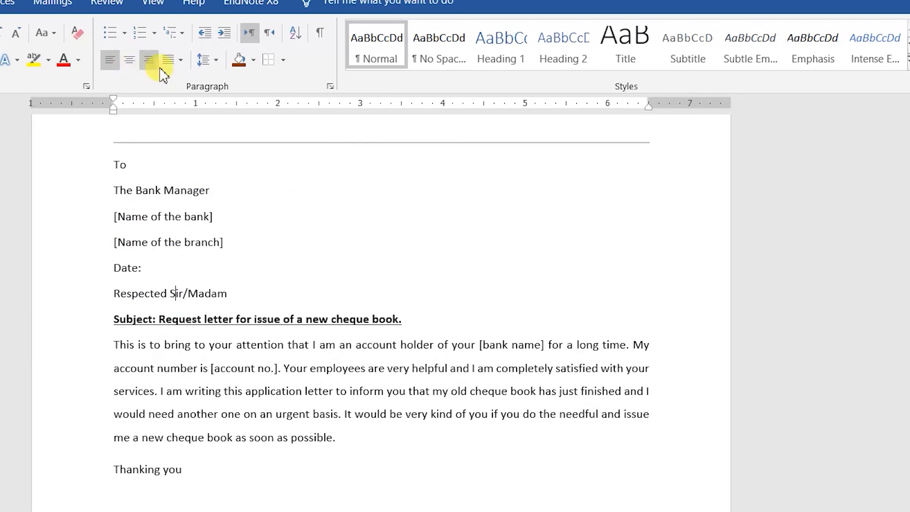
Review the indent and spacing settings in the Paragraph dialog for the "Respected Sir/Madam" line, leaving them unmodified.
left_click(208, 64)
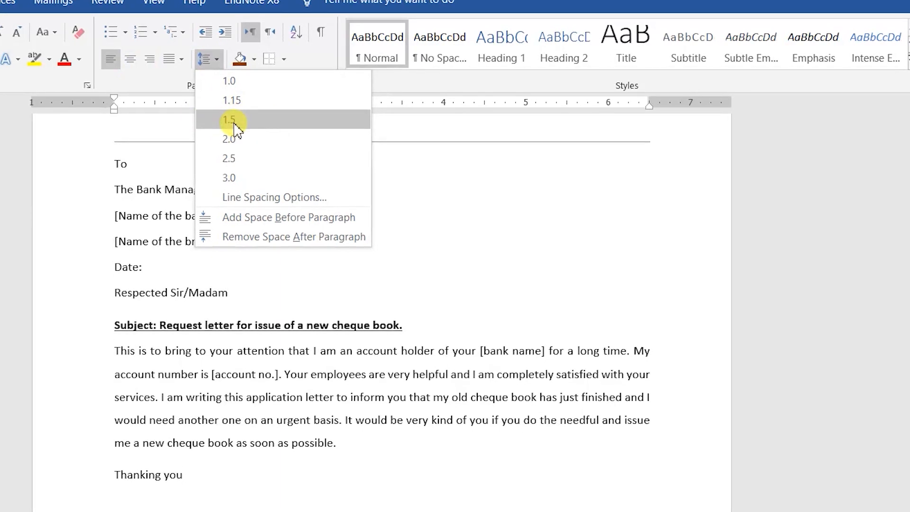
left_click(287, 203)
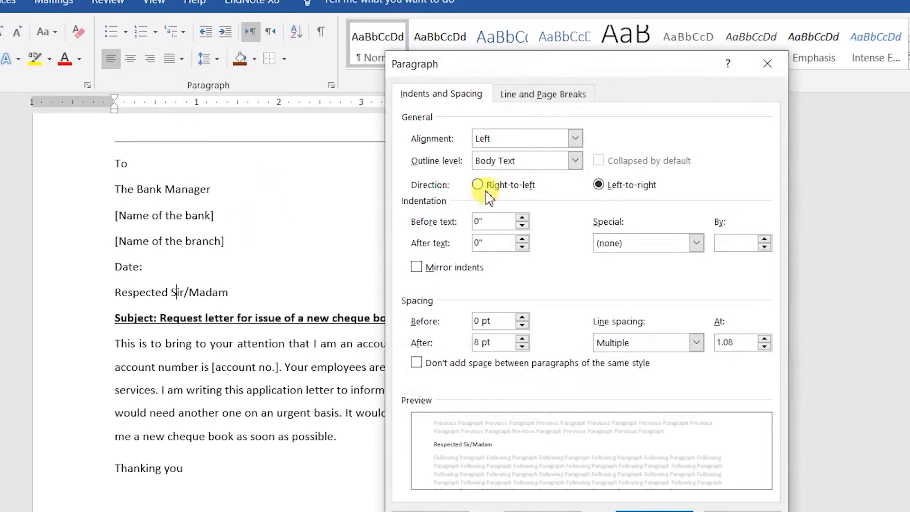
left_click(768, 64)
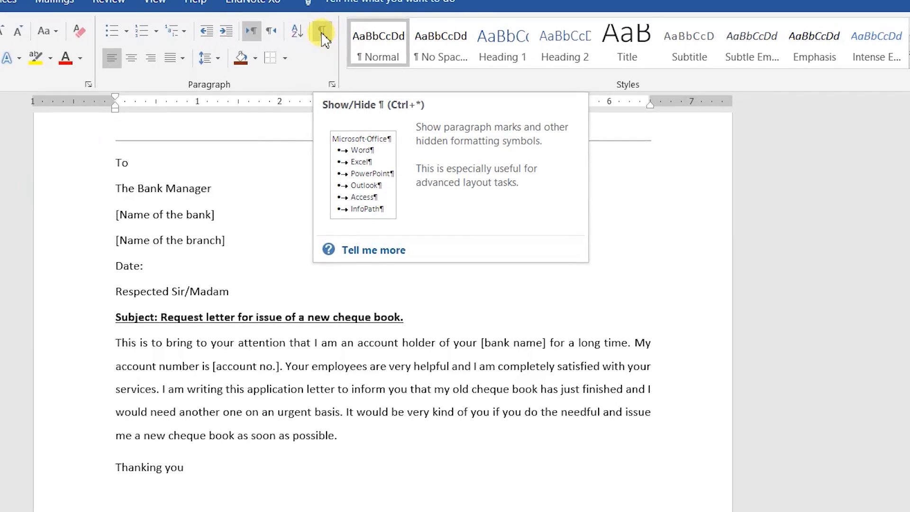
Select the whole letter from the title down and show its paragraph marks and other hidden formatting symbols.
scroll(260, 134, "up", 2)
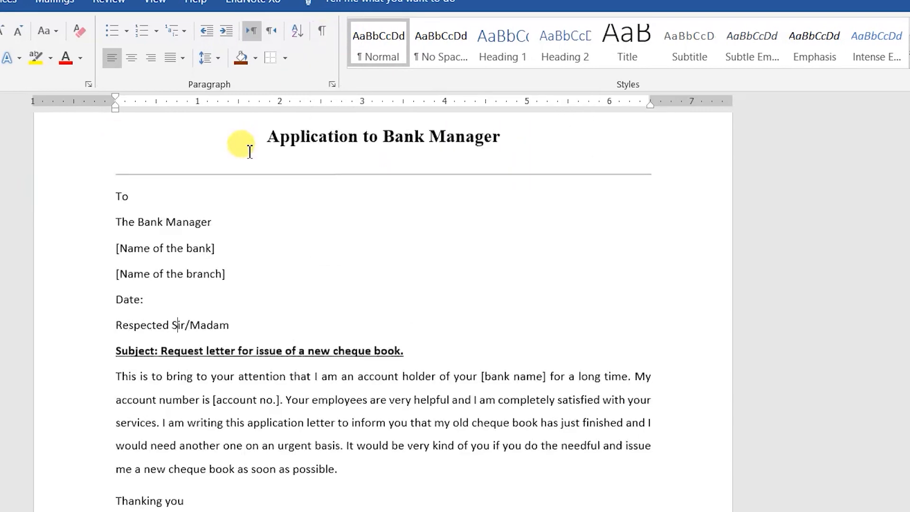
left_click_drag(78, 187, 79, 511)
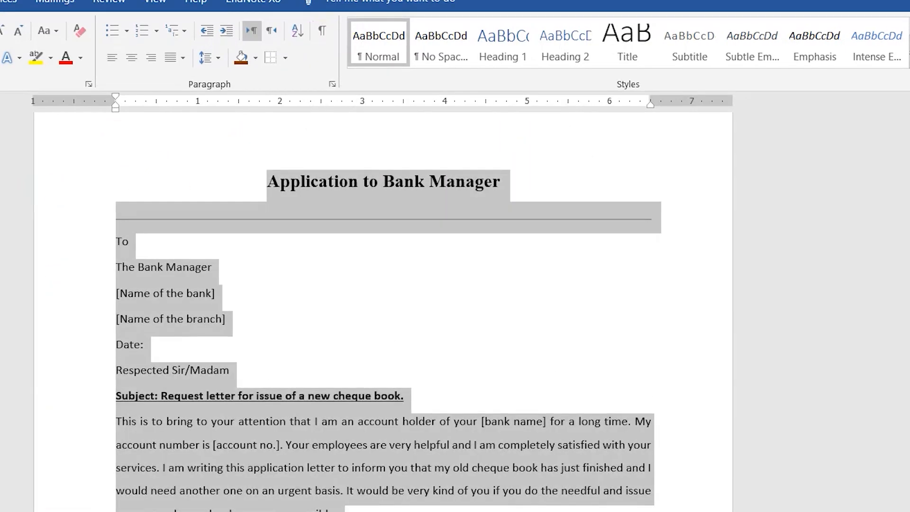
left_click(323, 30)
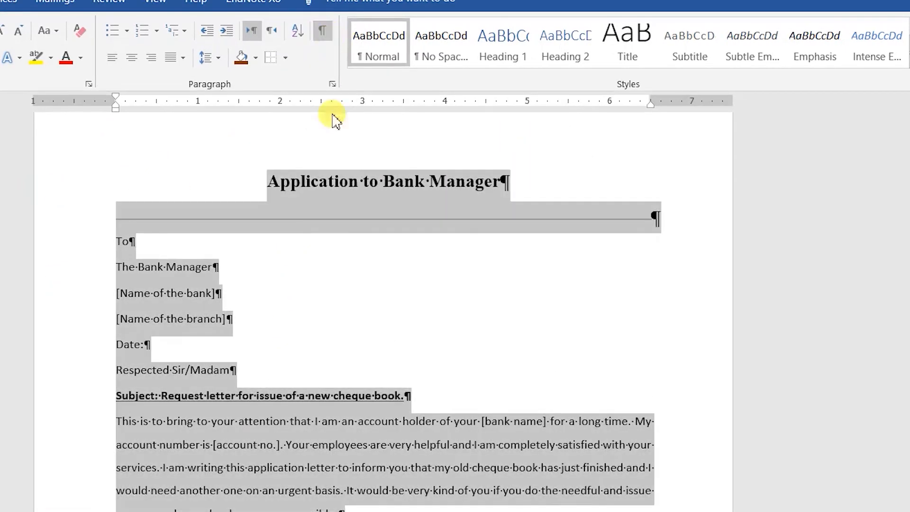
Examine the paragraph marks and space dots throughout the letter, from the title to the page break after "Signature".
left_click(356, 219)
left_click(506, 180)
left_click_drag(506, 180, 507, 196)
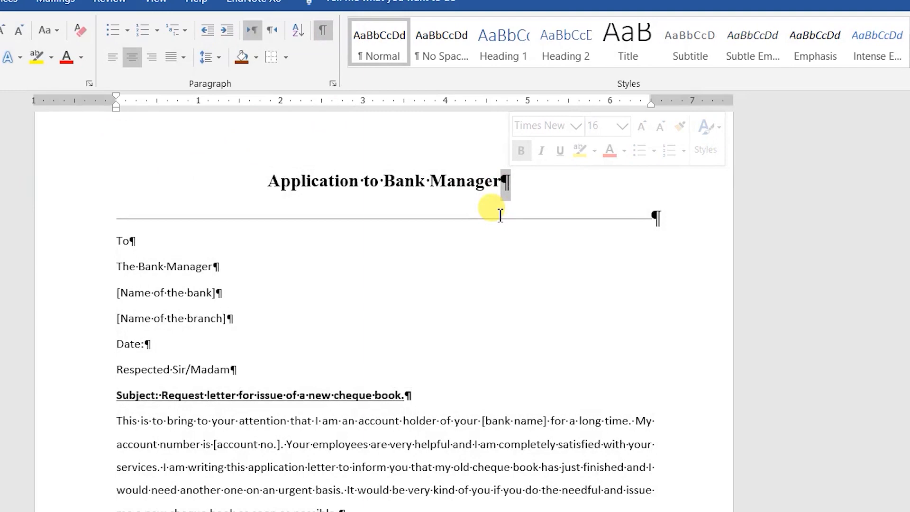
scroll(427, 218, "up", 1)
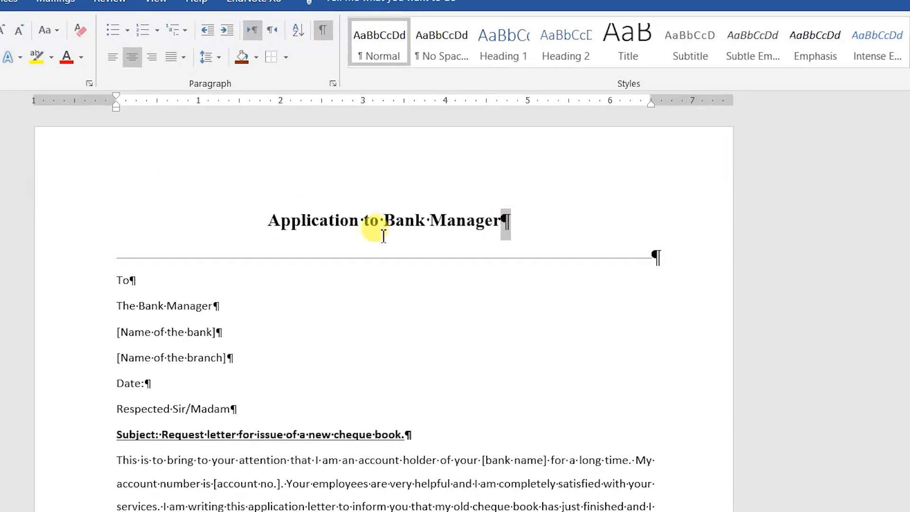
left_click(147, 282)
left_click(239, 365)
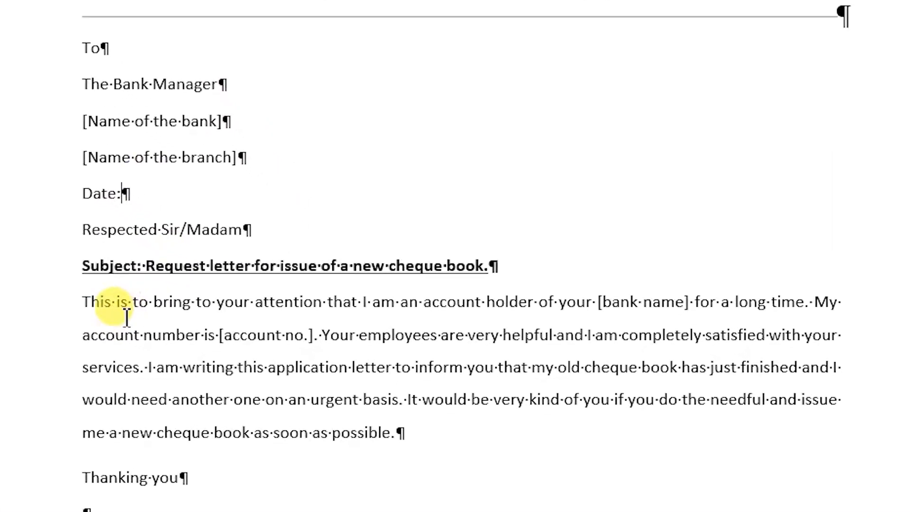
scroll(433, 379, "down", 3)
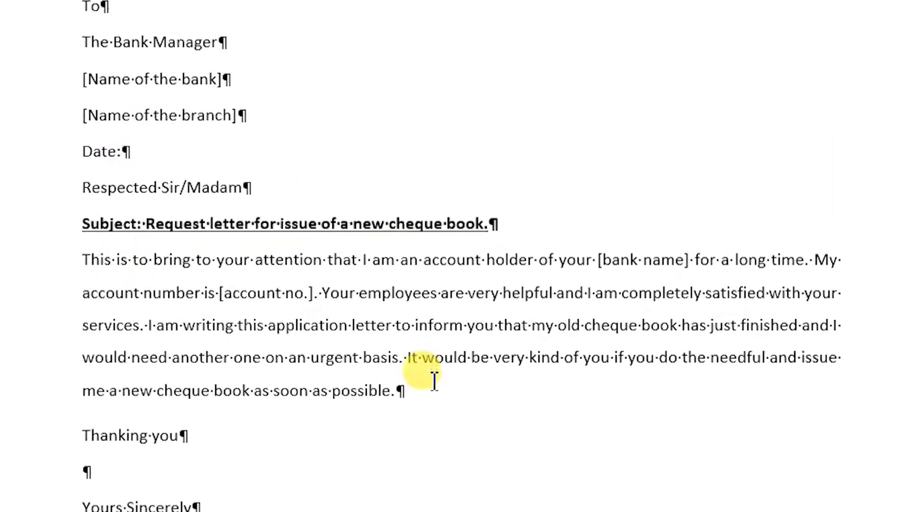
scroll(433, 379, "down", 1)
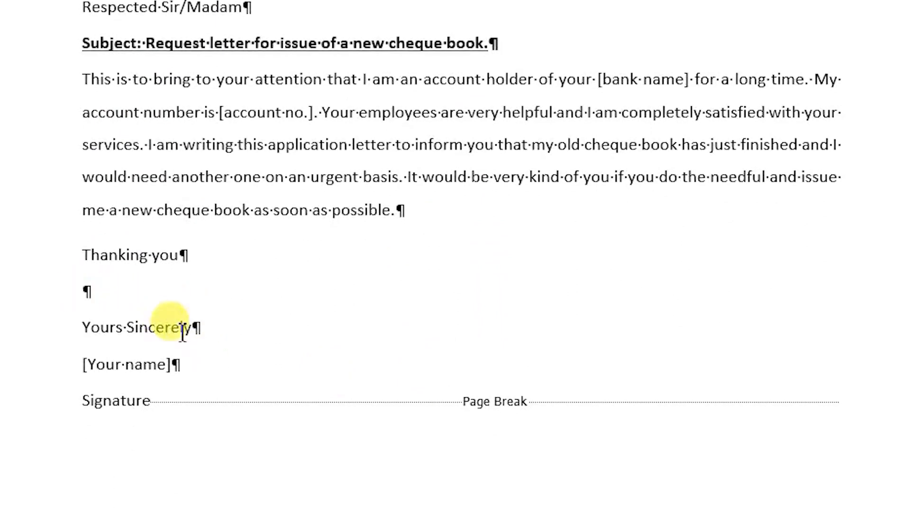
Fill the empty line between "Thanking you" and "Yours Sincerely" with spaces, and delete that whole line.
left_click(83, 299)
type(".......................")
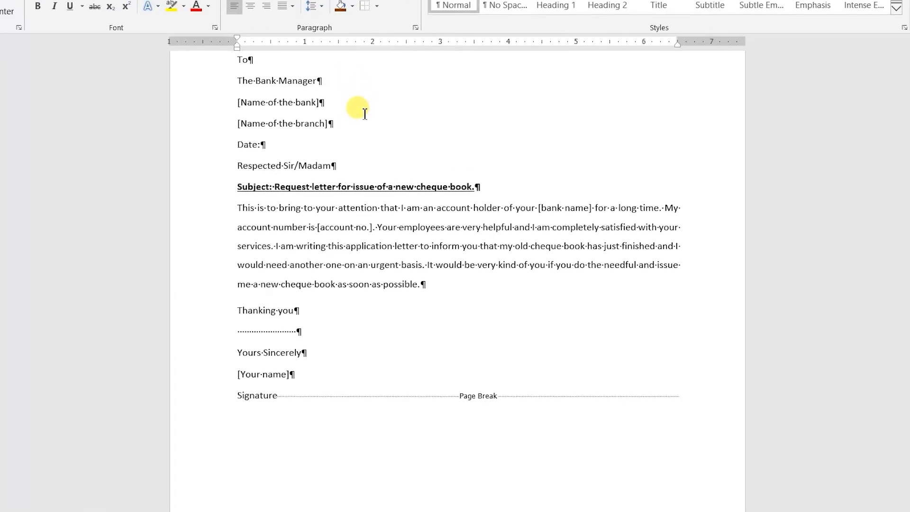
key("Home")
key("shift+End")
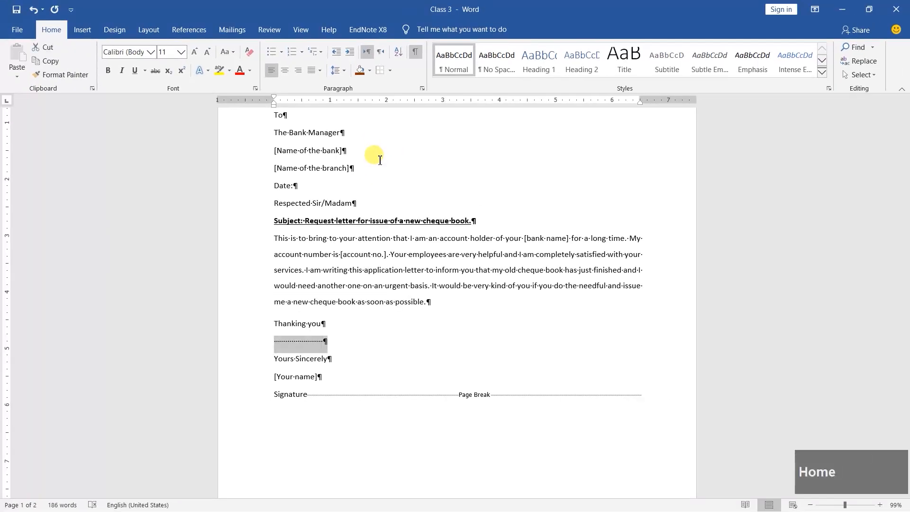
key("Delete")
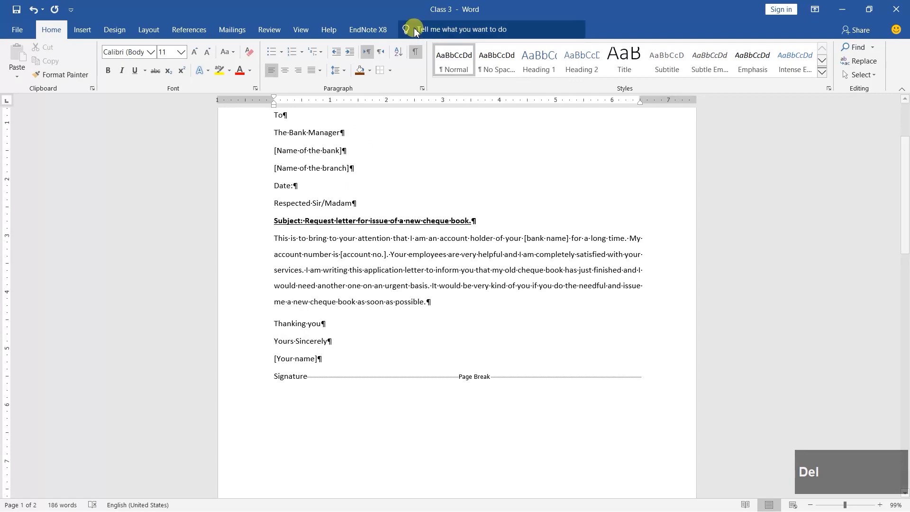
Hide the formatting marks in the document.
left_click(417, 56)
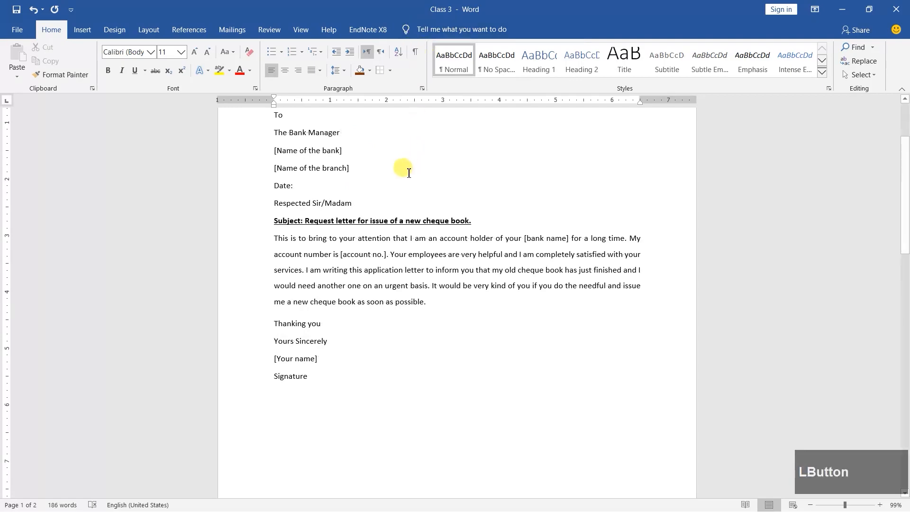
scroll(408, 171, "up", 3)
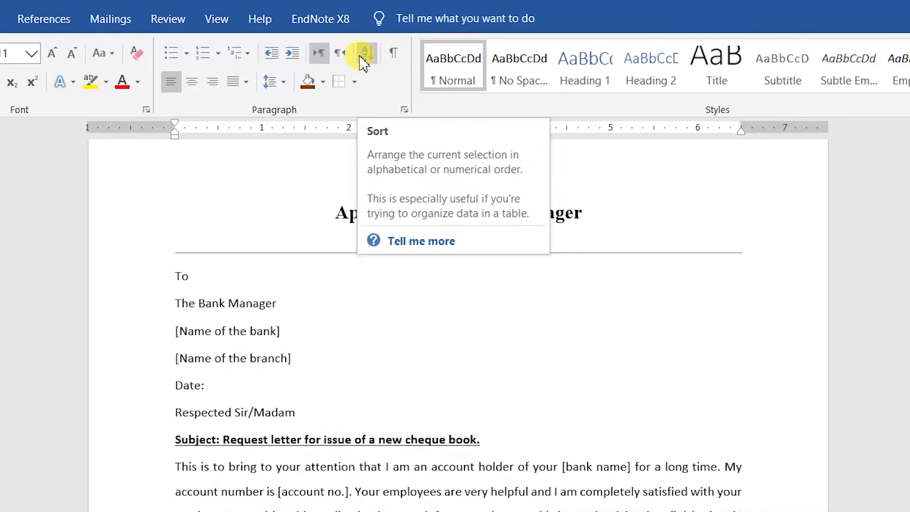
Format the heading "Name of Fruits" on page 2 as bold, 16 pt and centered.
scroll(285, 284, "down", 5)
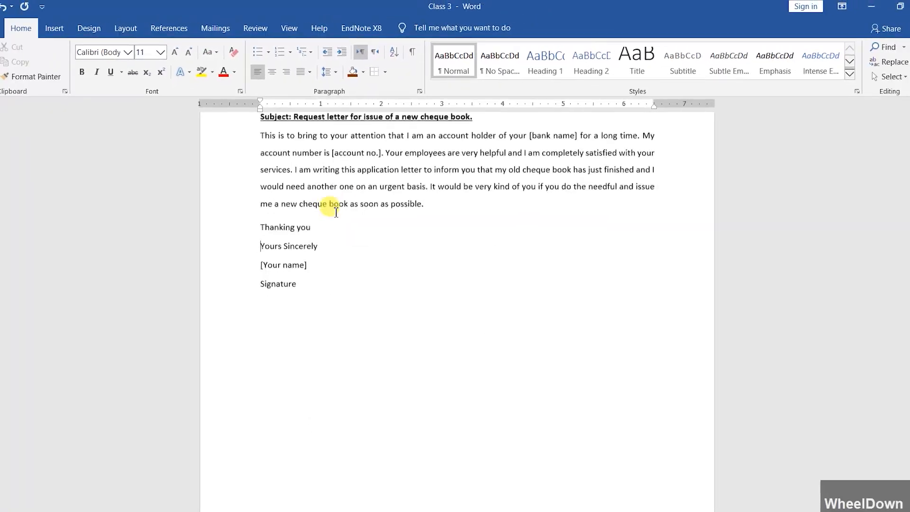
scroll(336, 212, "down", 10)
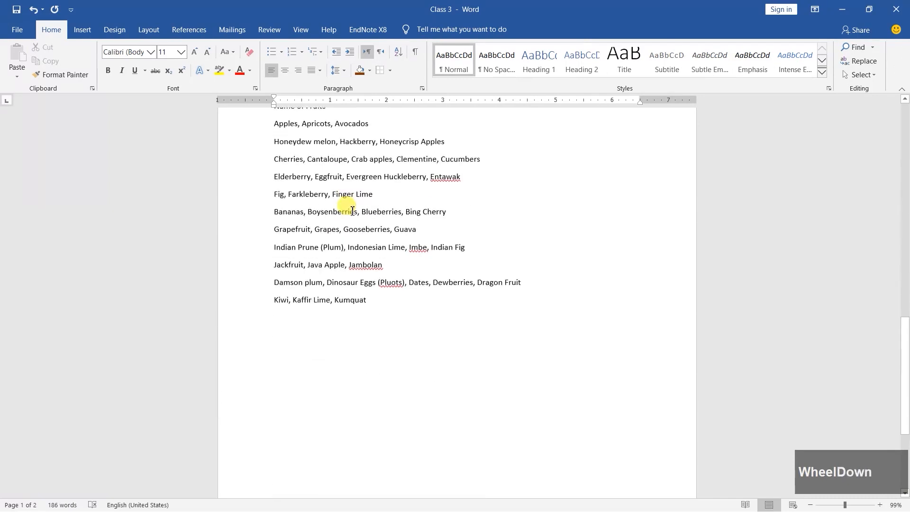
scroll(351, 208, "up", 3)
left_click(247, 190)
left_click(108, 71)
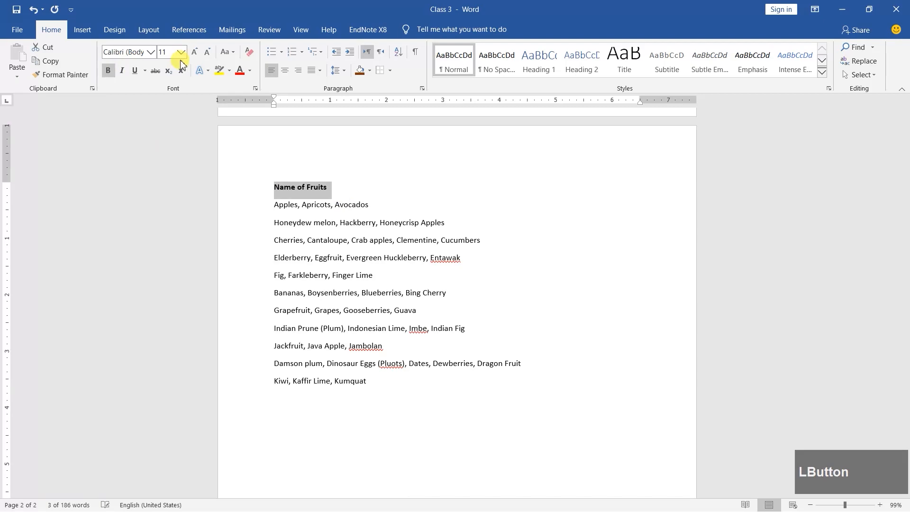
left_click(193, 52)
left_click(193, 52)
left_click(193, 52)
left_click(285, 70)
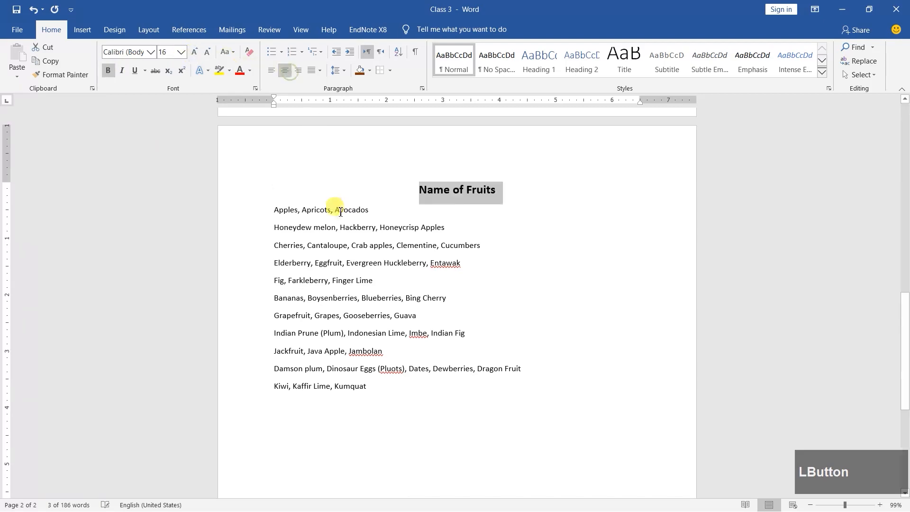
left_click(299, 228)
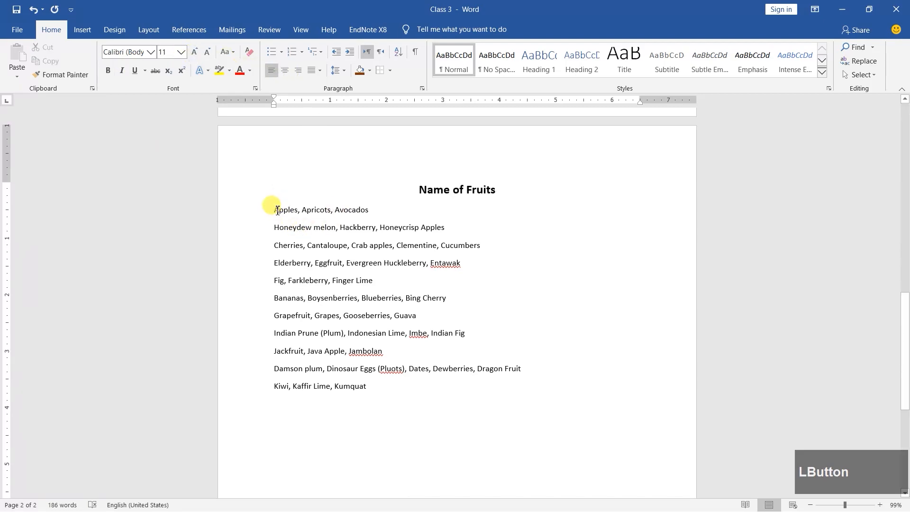
Sort all the fruit lines below the heading by Paragraphs as Text in ascending order, with no header row.
left_click(272, 209)
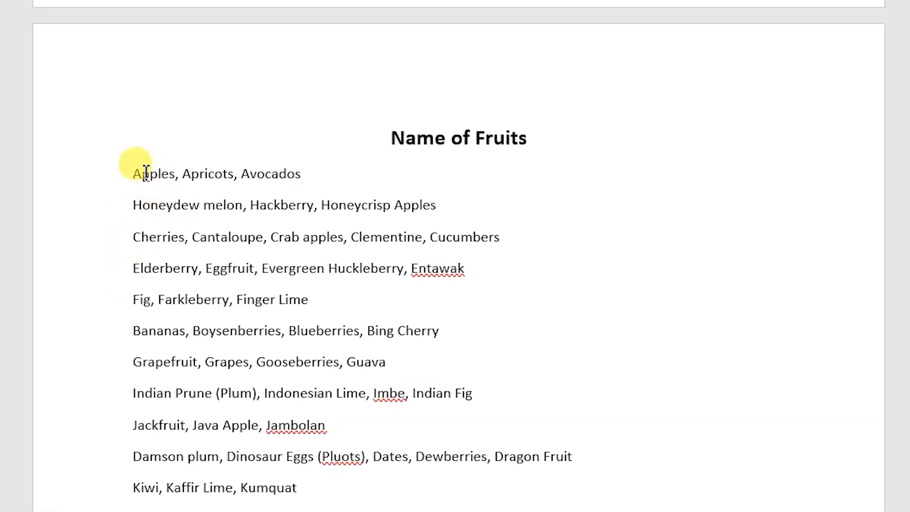
left_click_drag(142, 174, 304, 178)
left_click_drag(135, 207, 393, 207)
left_click(132, 247)
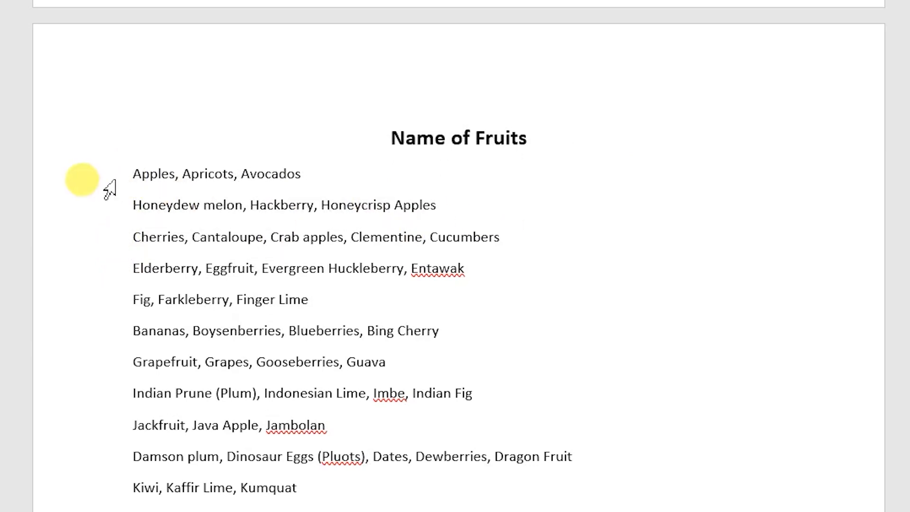
left_click_drag(86, 176, 128, 494)
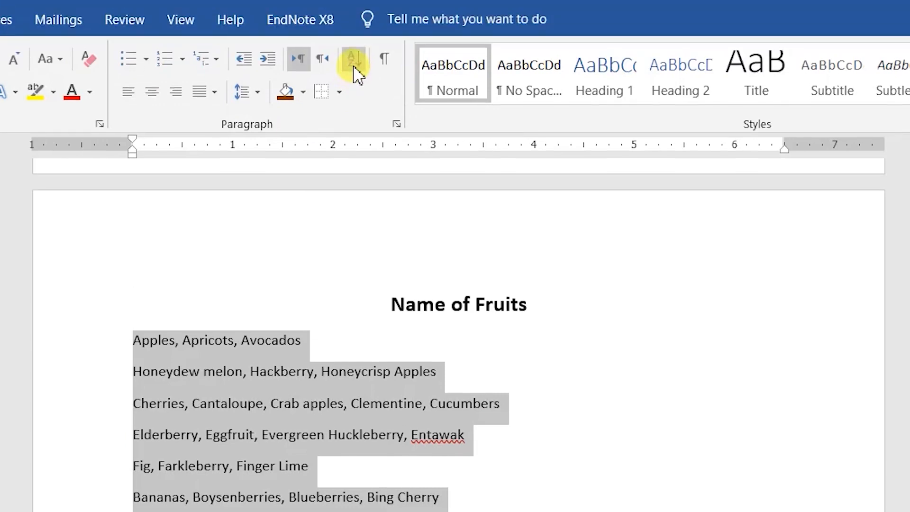
left_click(355, 61)
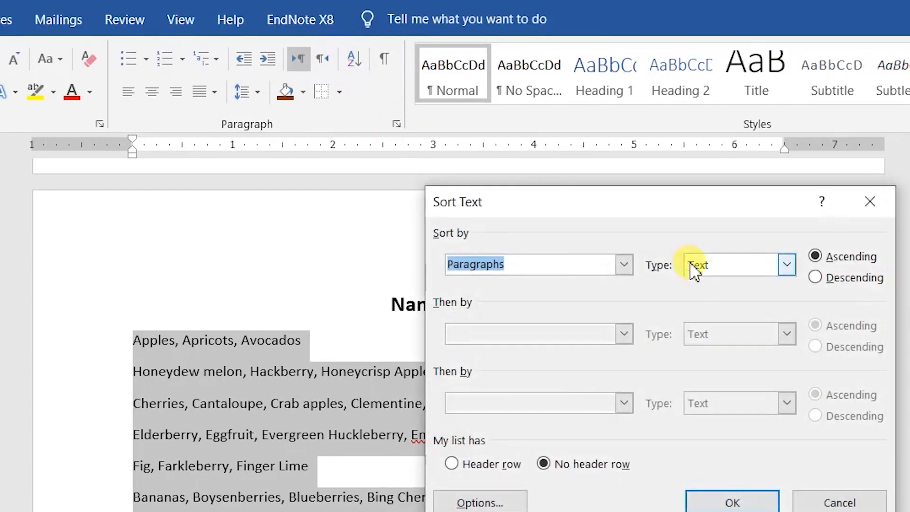
left_click(620, 265)
left_click(618, 264)
left_click(747, 265)
left_click(755, 265)
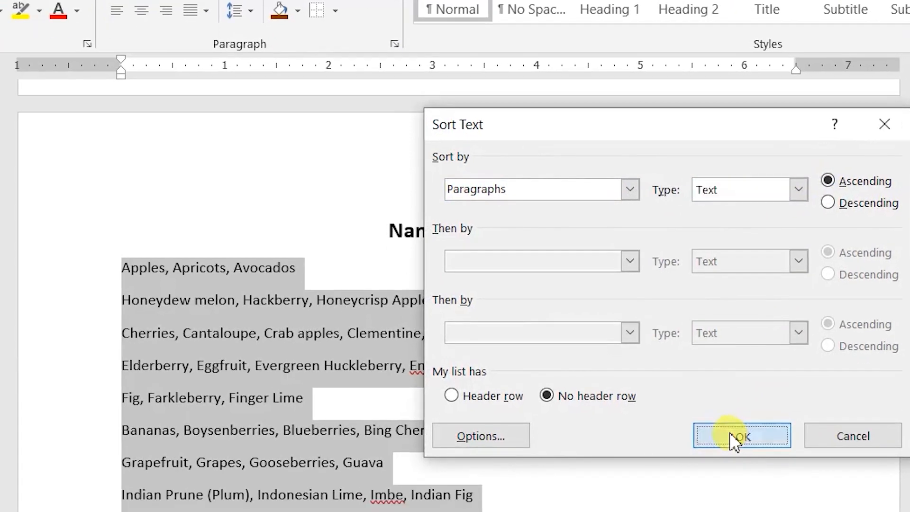
left_click(732, 502)
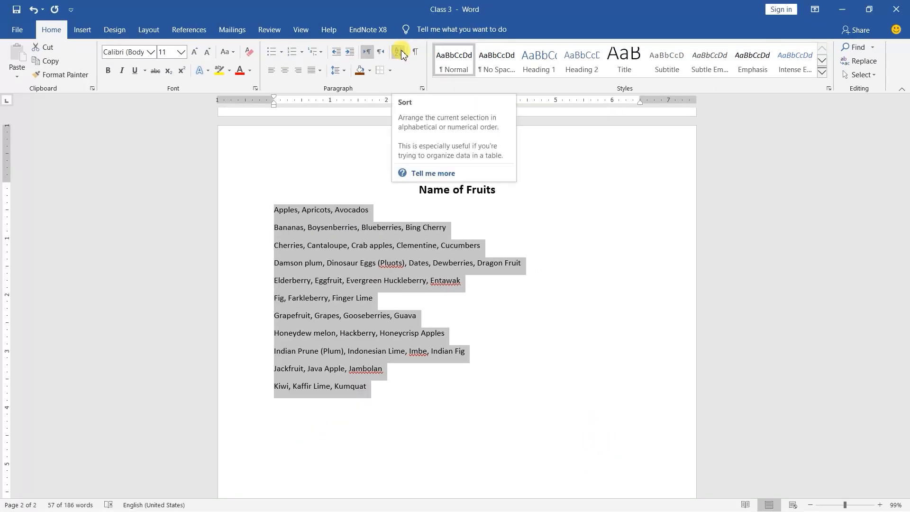
Review the field separator choices in the Sort Options dialog for the fruit list, and cancel without sorting.
left_click(399, 51)
left_click(468, 300)
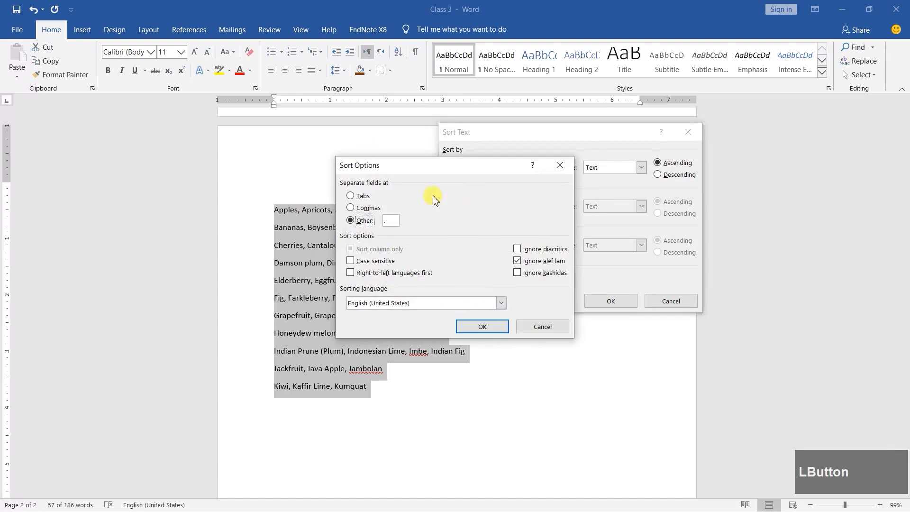
left_click(363, 204)
left_click(544, 327)
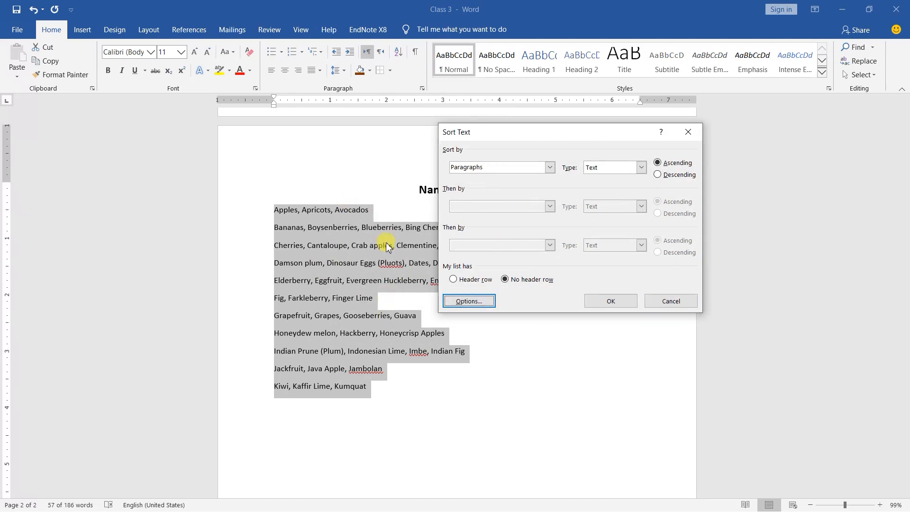
left_click(661, 309)
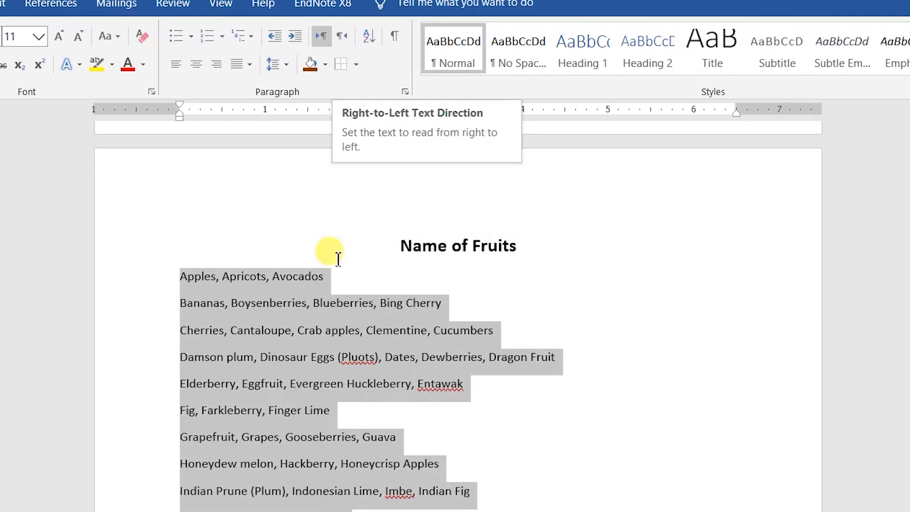
left_click(318, 264)
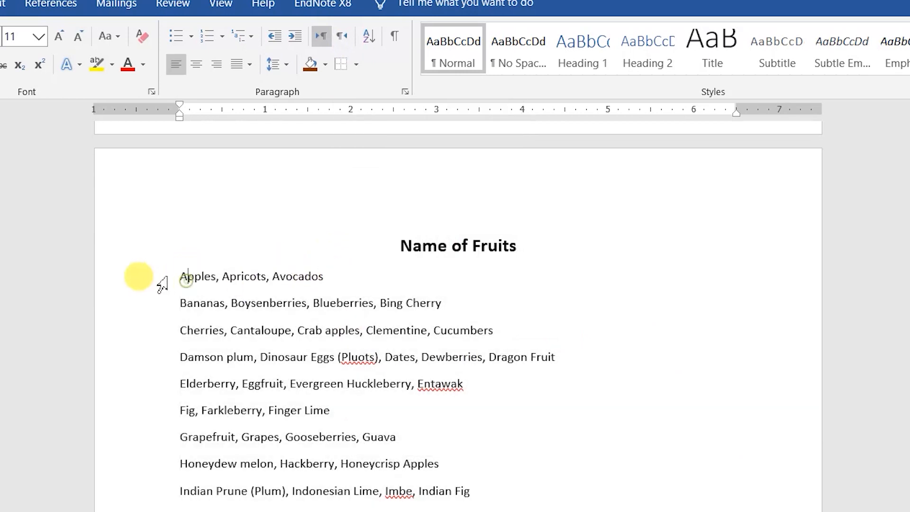
left_click(131, 280)
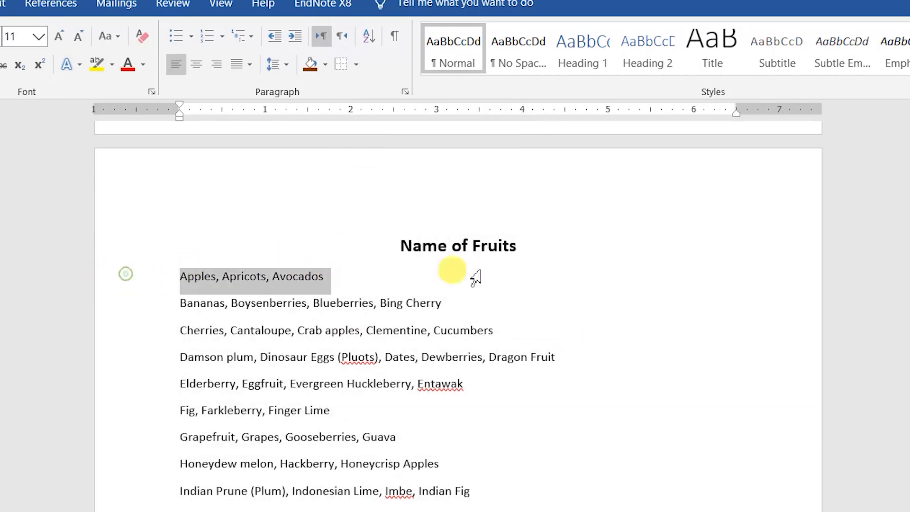
left_click(228, 278)
left_click(167, 287)
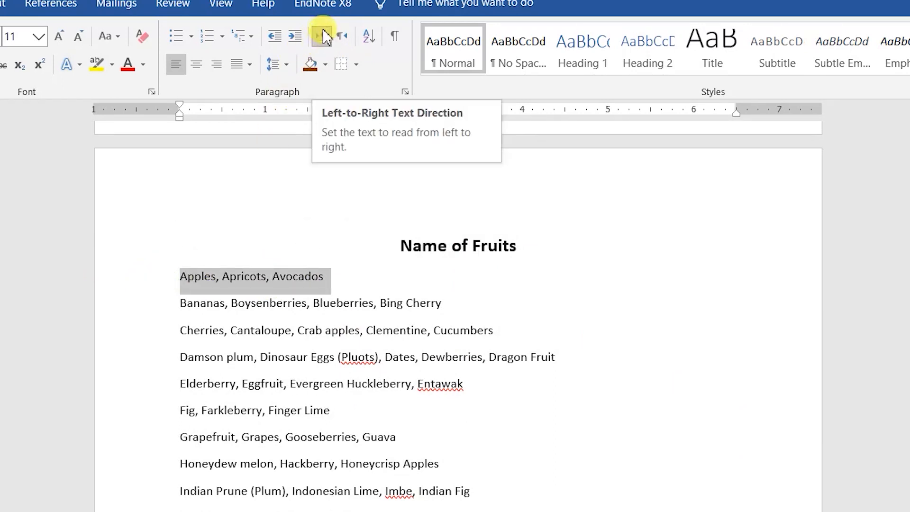
left_click(238, 359)
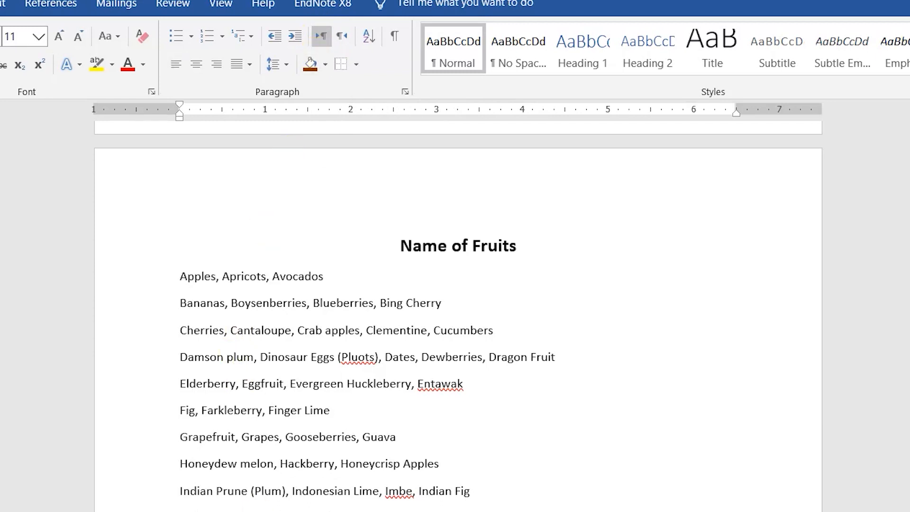
left_click(550, 414)
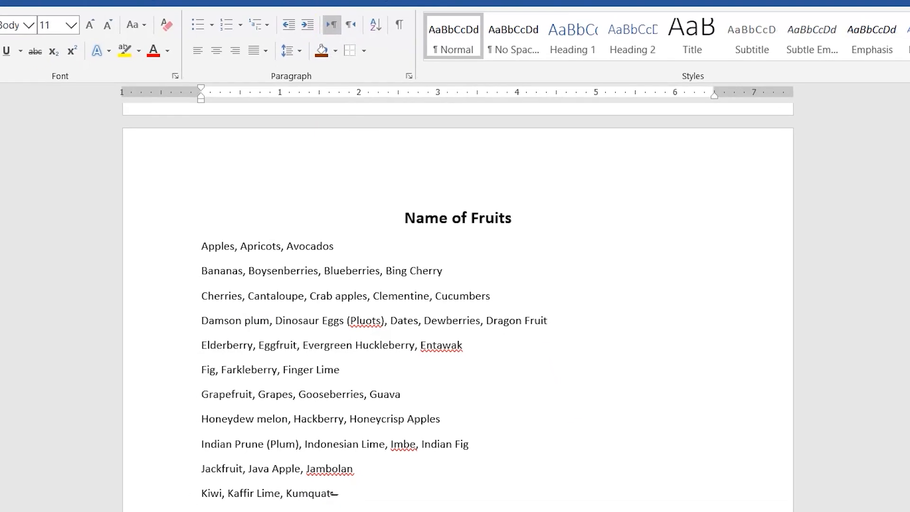
Add the Urdu word "کمپیوٹر" on a new line below the fruit list and "کمپوٹر" on a right-to-left line beneath it.
left_click(336, 470)
key("Return")
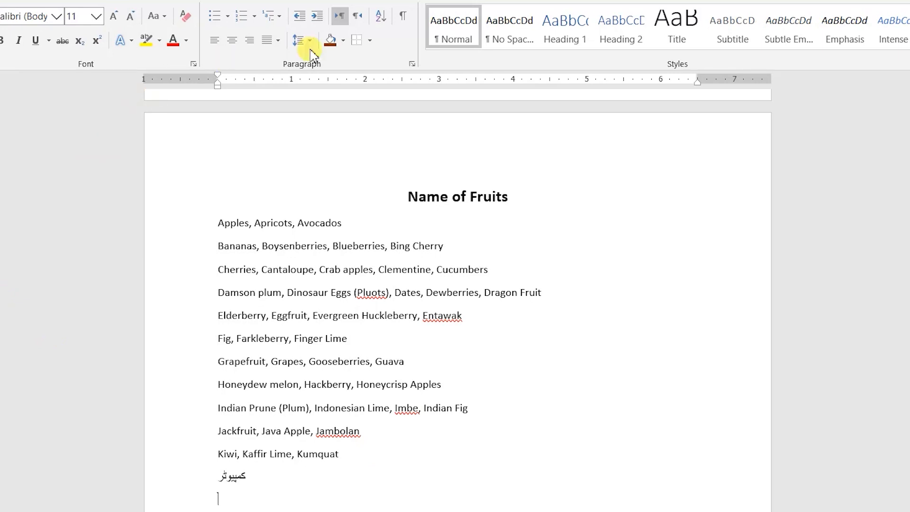
left_click(354, 19)
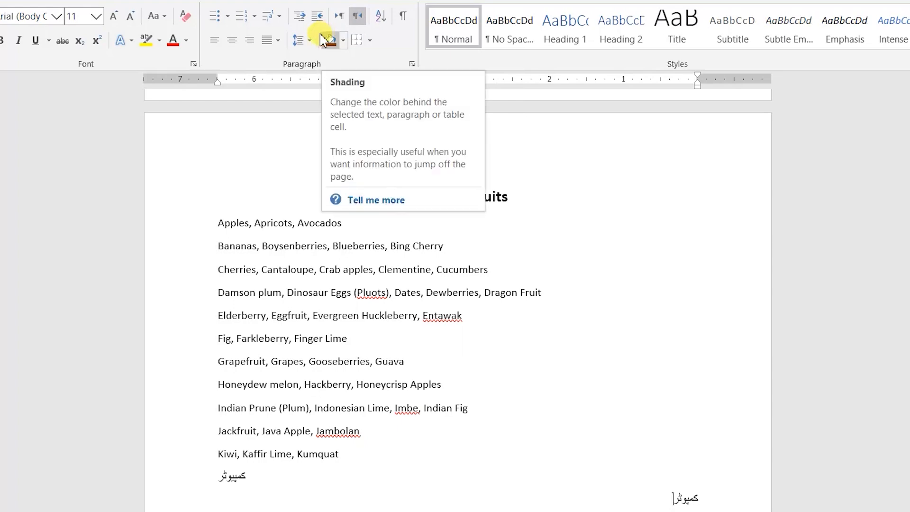
left_click(357, 213)
scroll(357, 216, "down", 1)
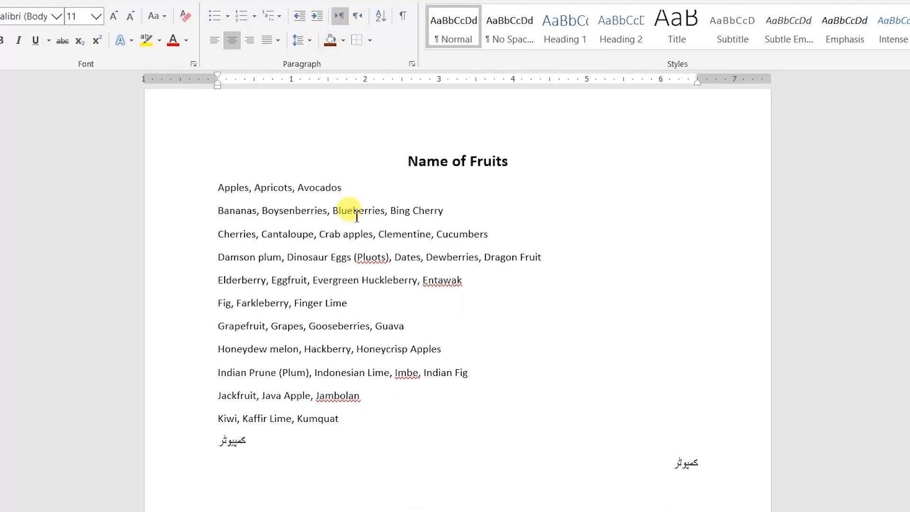
Apply solid square bullets to all the fruit lines from "Apples" through "Kiwi", leaving out the Urdu lines.
scroll(360, 220, "down", 2)
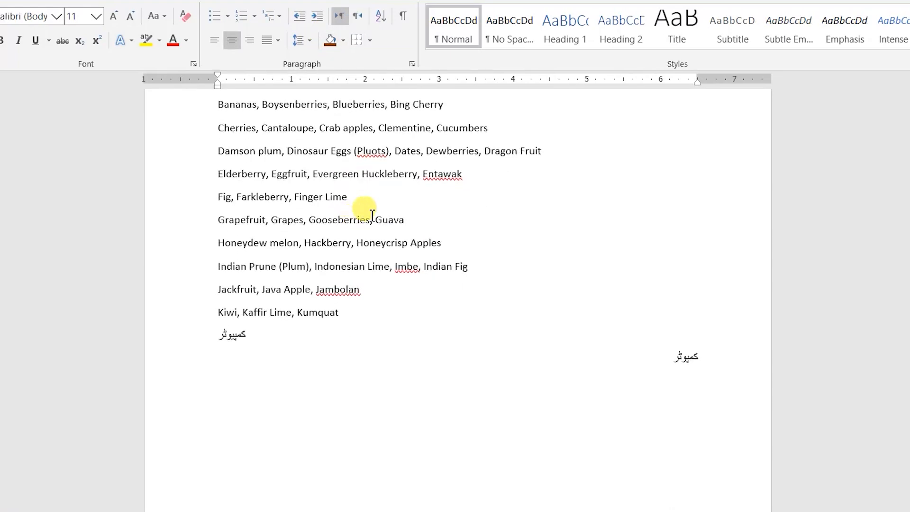
scroll(370, 208, "up", 1)
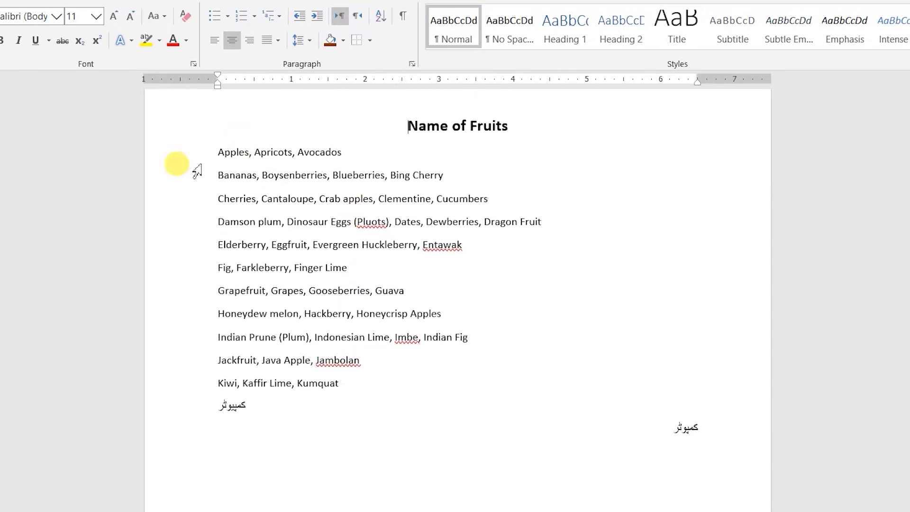
left_click_drag(184, 162, 192, 387)
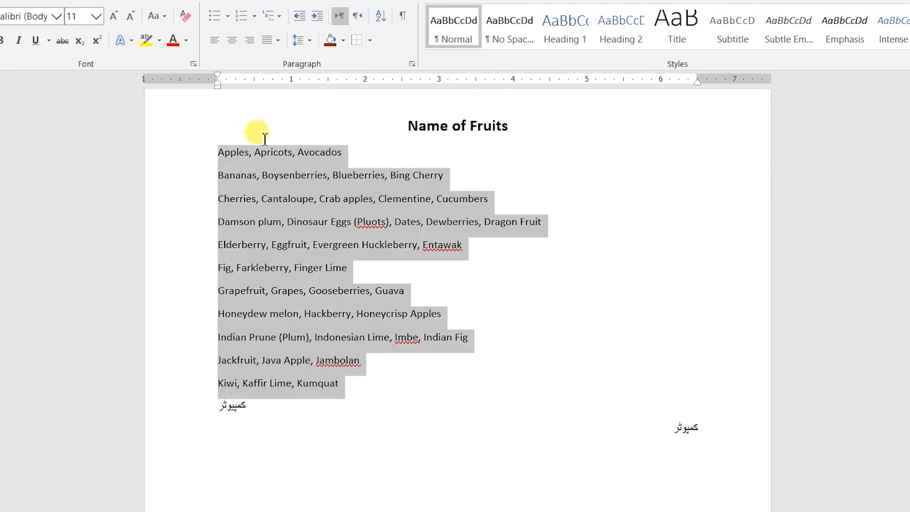
left_click(228, 17)
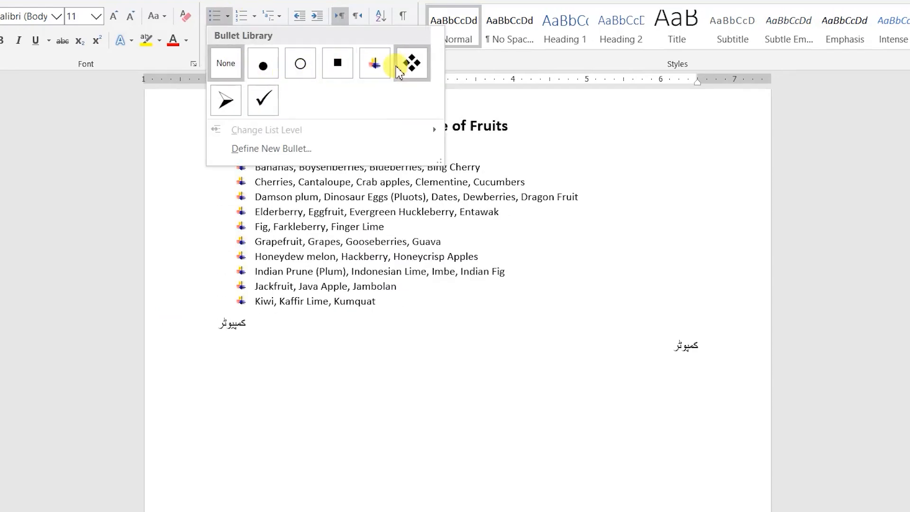
left_click(338, 64)
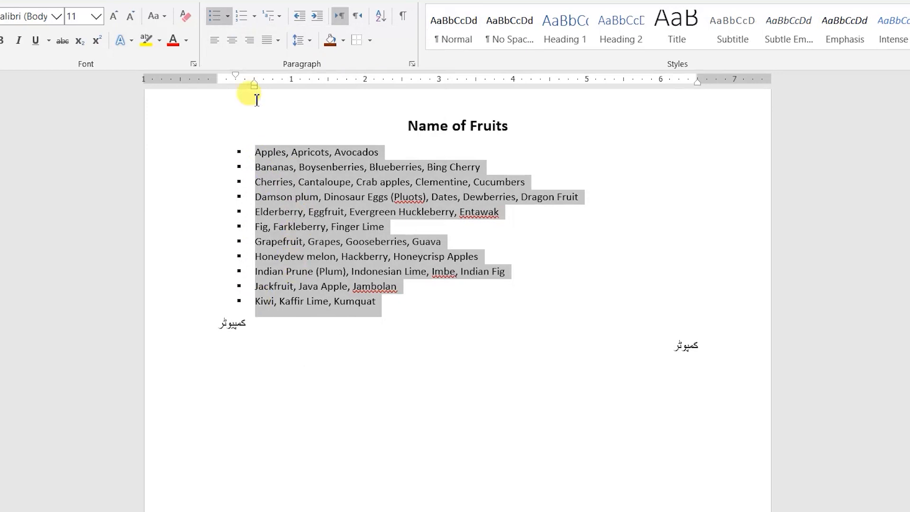
Review the picture and font options for defining a new bullet for the fruit list, and cancel without changes.
left_click(230, 20)
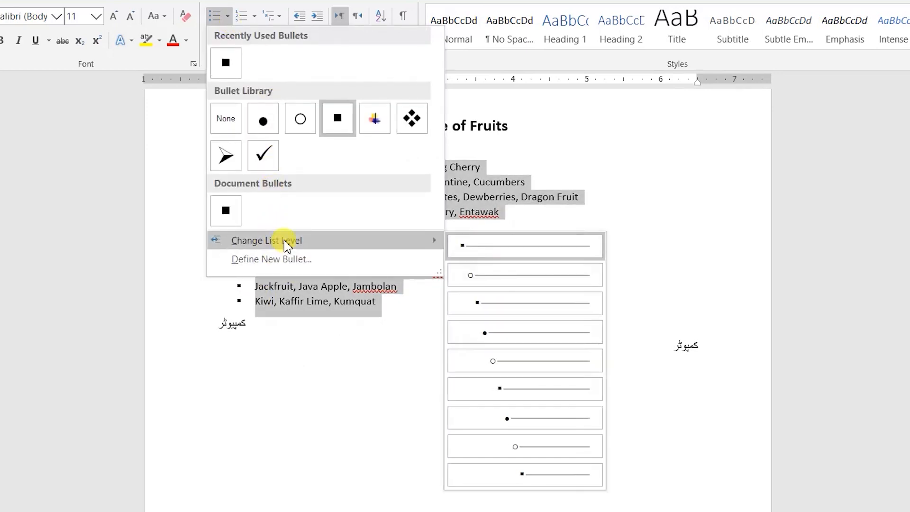
left_click(281, 259)
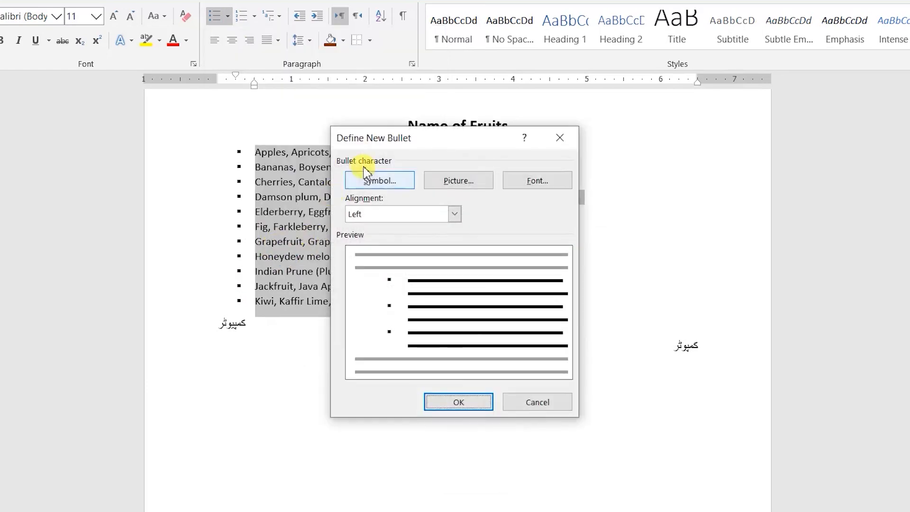
left_click(435, 183)
left_click(469, 327)
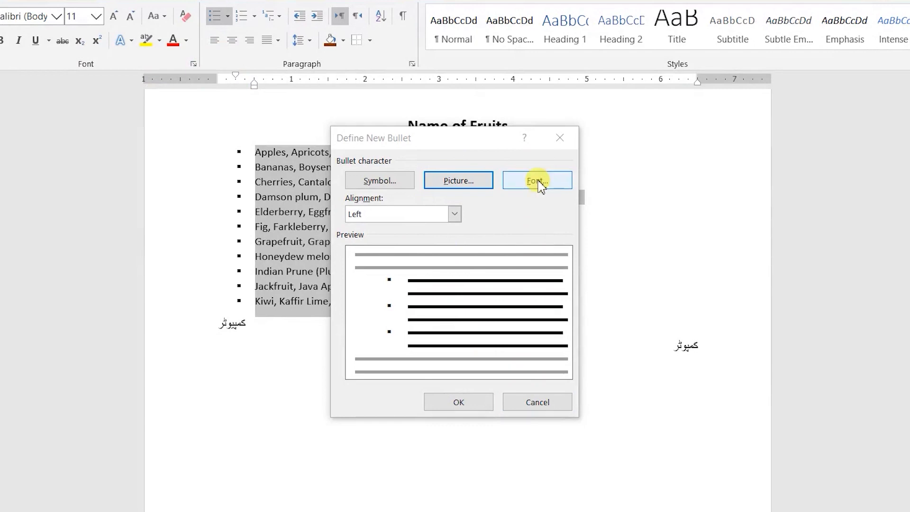
left_click(540, 183)
left_click(617, 59)
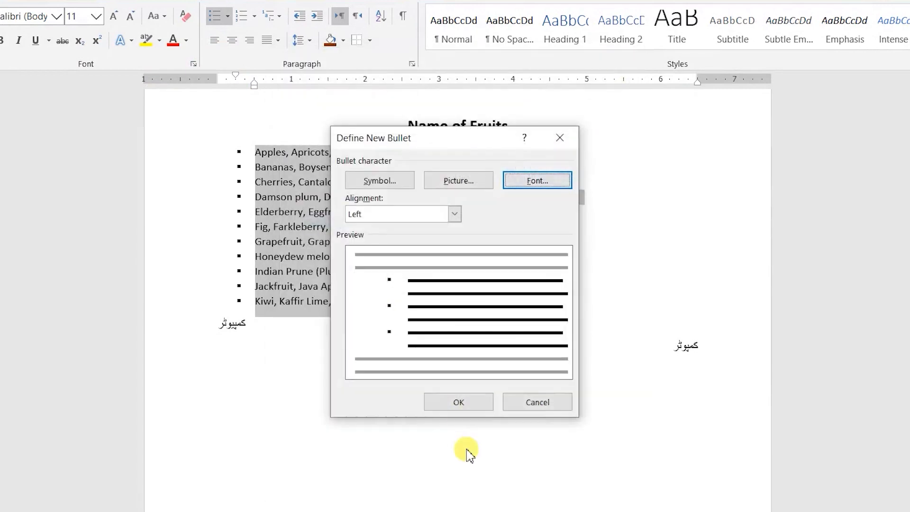
left_click(541, 402)
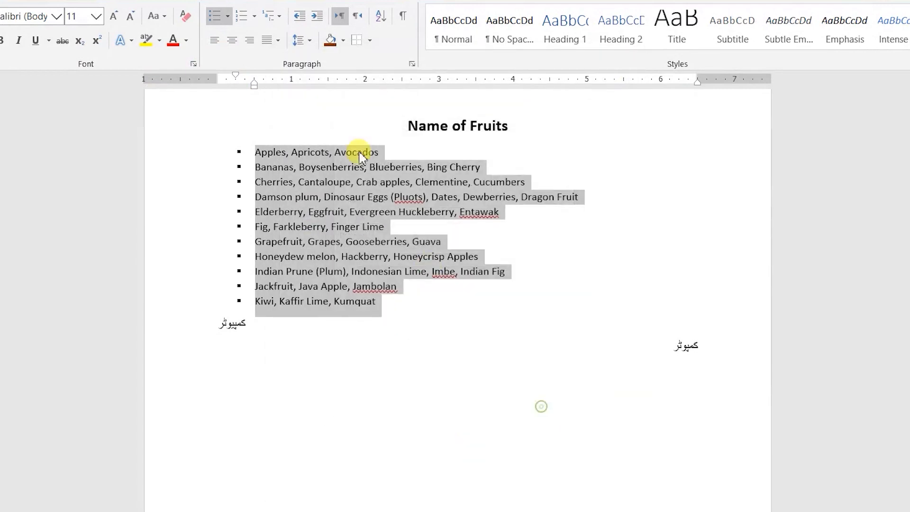
Replace the fruit list's bullets with numbering, trying the 1. 2. 3. and I. II. III. formats and settling on i. ii. iii.
left_click(255, 16)
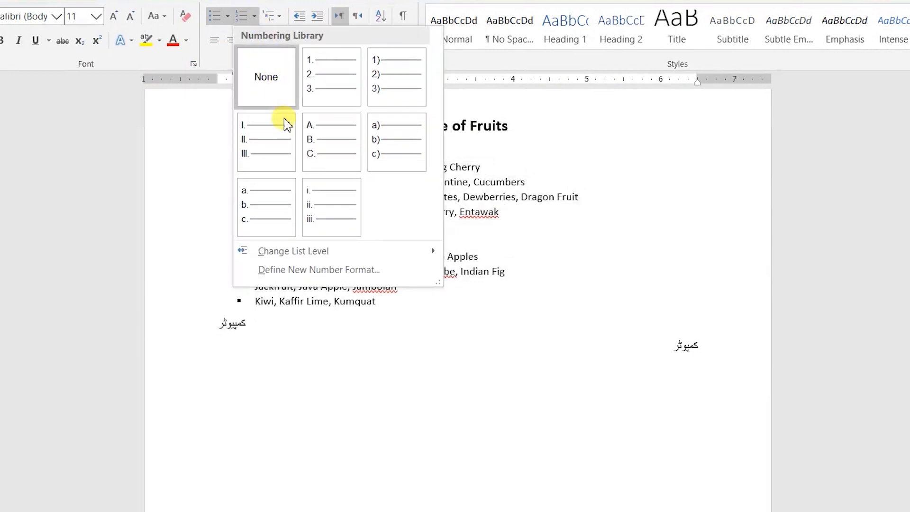
left_click(344, 83)
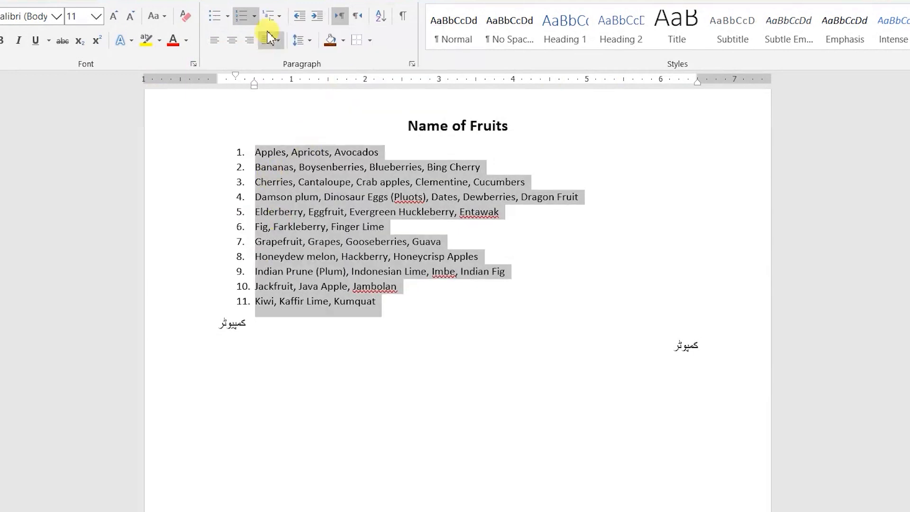
left_click(256, 17)
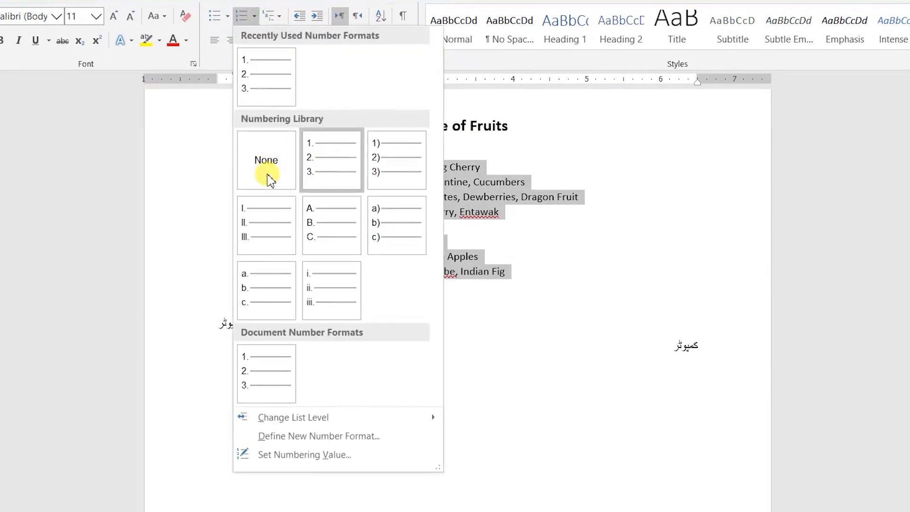
left_click(264, 217)
left_click(254, 19)
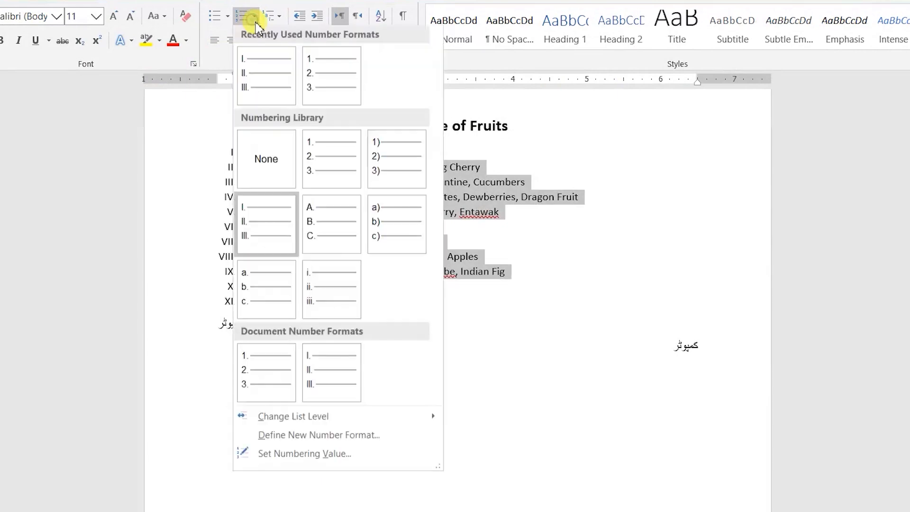
left_click(316, 275)
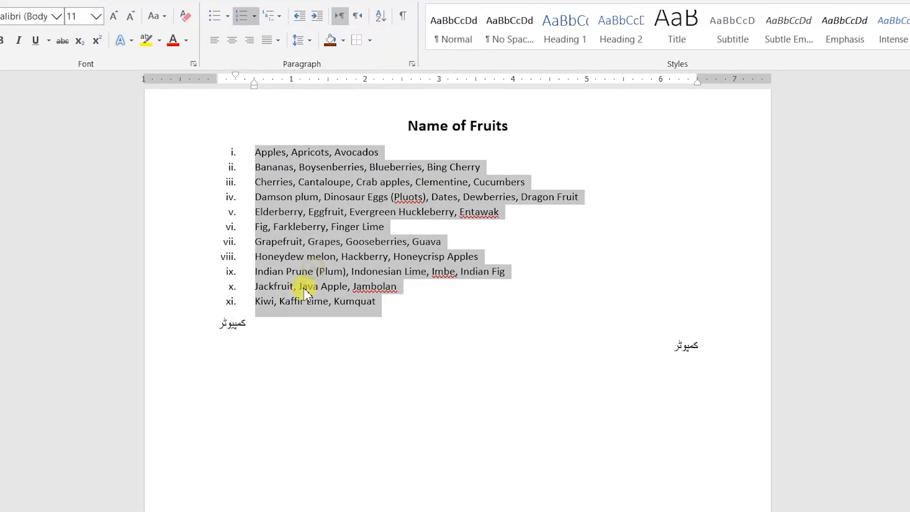